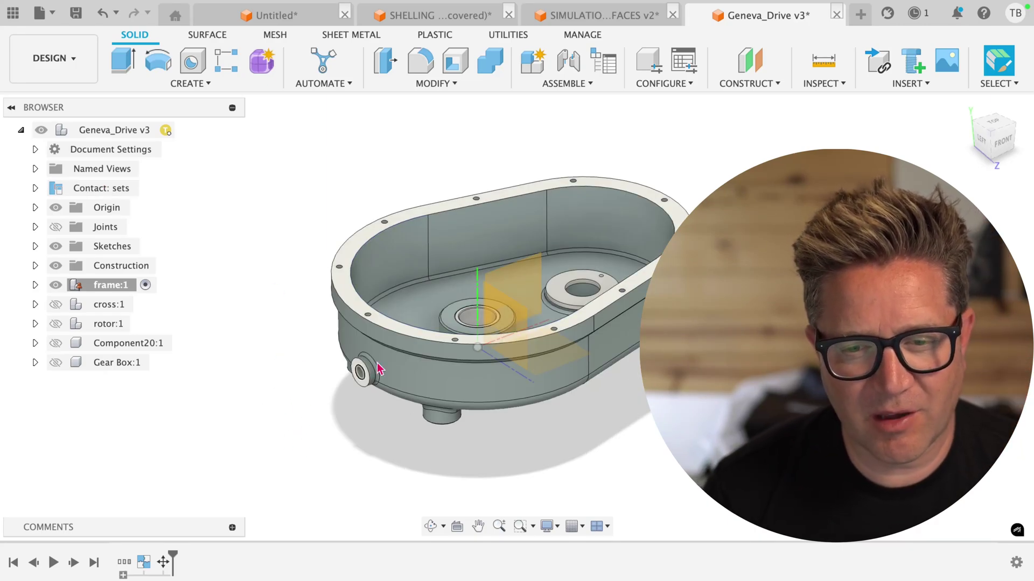
# Orbit the view to look down into the Geneva drive housing from above.
pyautogui.keyDown('shift'); pyautogui.moveTo(519, 298); pyautogui.dragTo(500, 324, button='middle'); pyautogui.keyUp('shift')
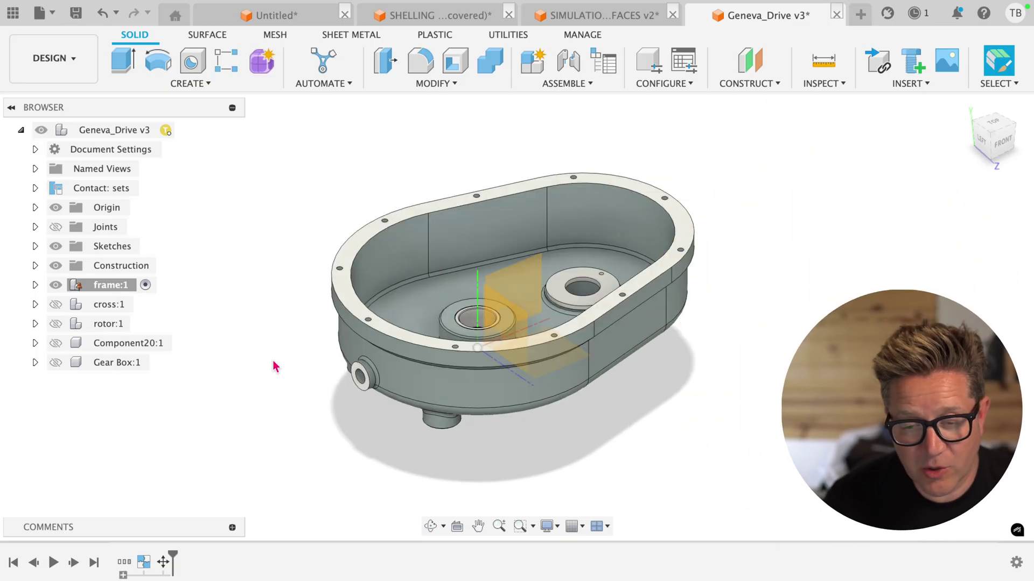
pyautogui.keyDown('shift'); pyautogui.moveTo(275, 366); pyautogui.dragTo(265, 392, button='middle'); pyautogui.keyUp('shift')
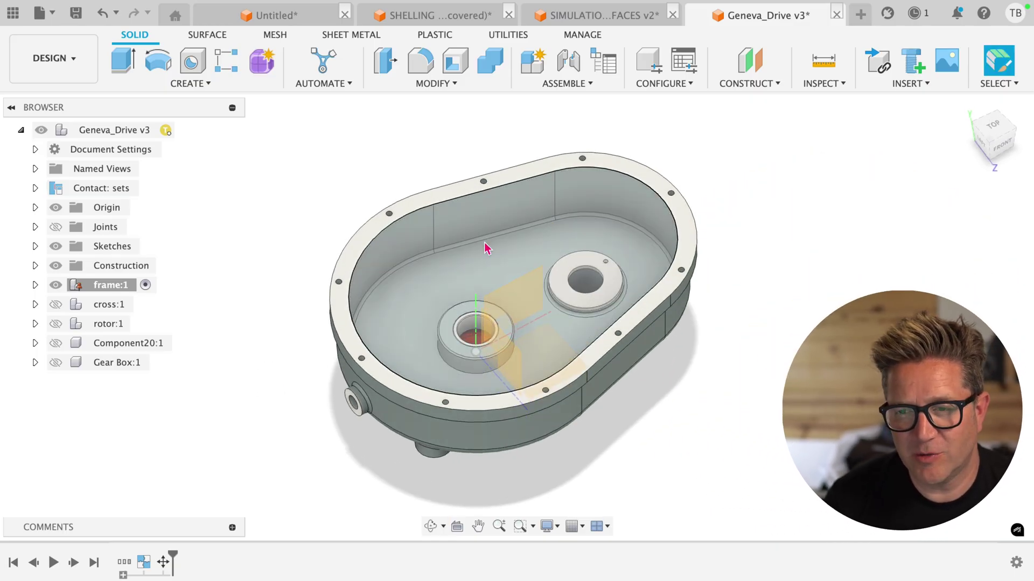
# Add an offset construction plane 76.755 mm out from the side boss end face.
pyautogui.click(755, 86)
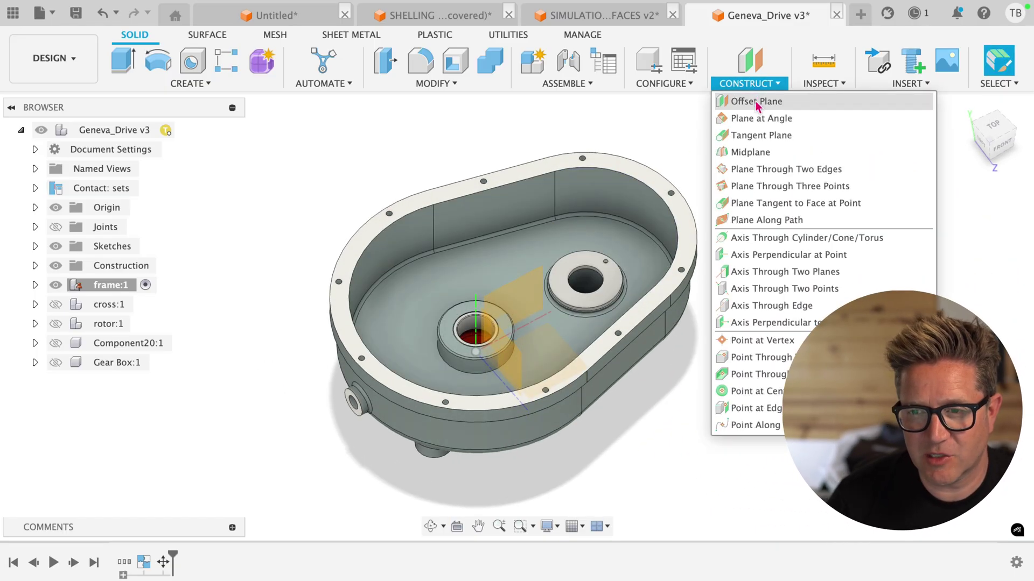
pyautogui.click(756, 103)
pyautogui.keyDown('shift'); pyautogui.moveTo(679, 390); pyautogui.dragTo(670, 342, button='middle'); pyautogui.keyUp('shift')
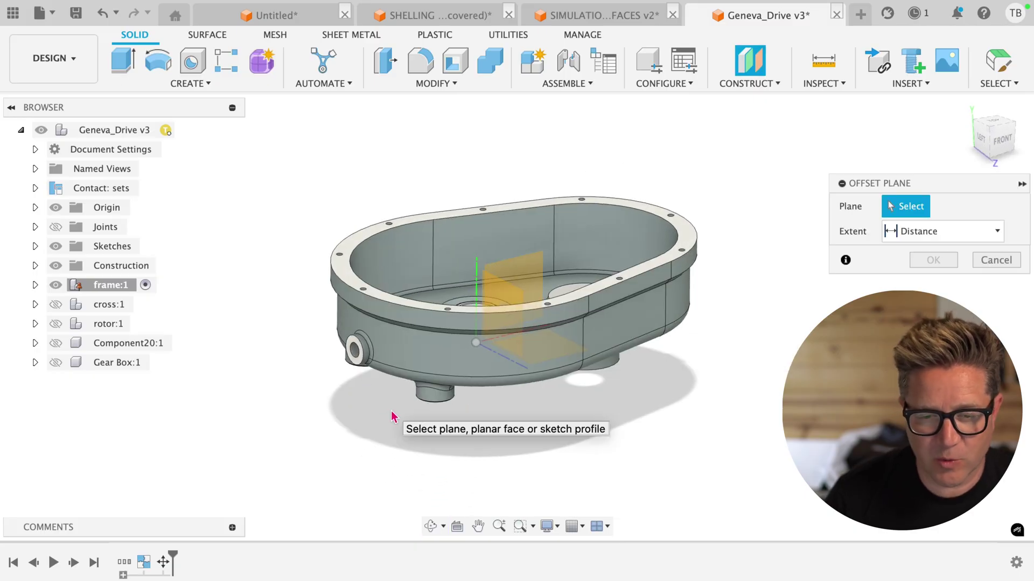
pyautogui.scroll(6, 394, 419)
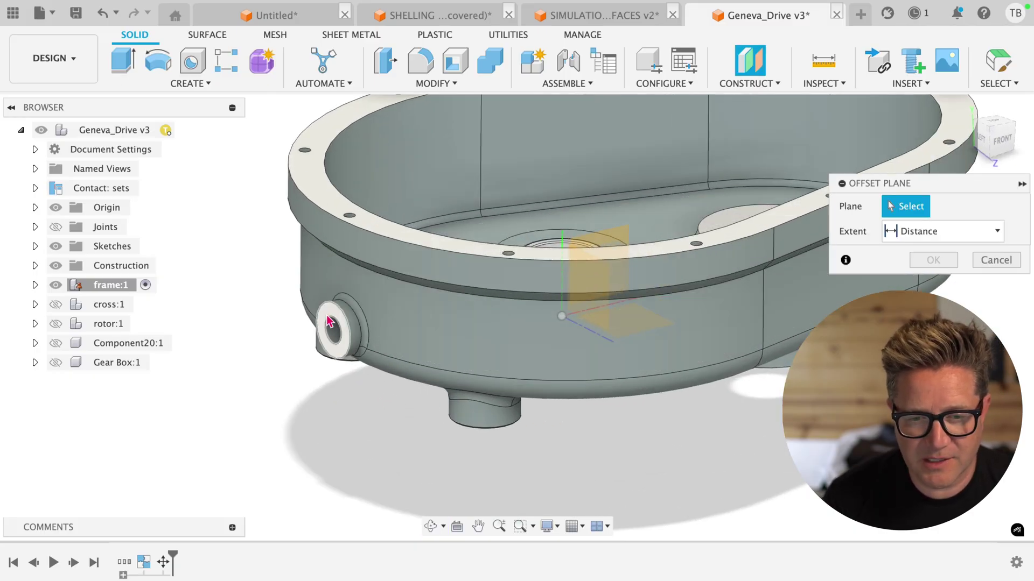
pyautogui.click(326, 321)
pyautogui.scroll(-4, 321, 331)
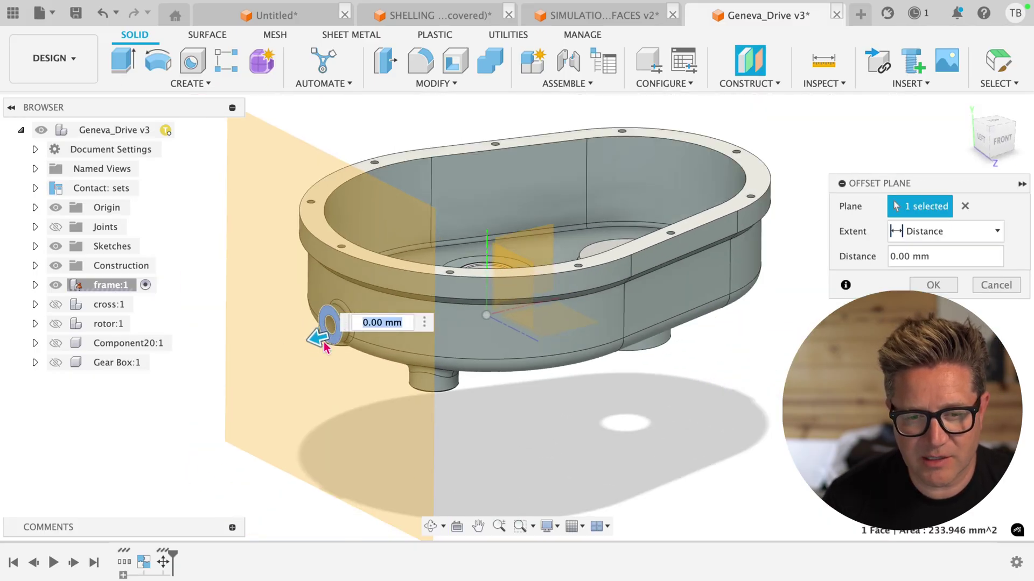
pyautogui.moveTo(315, 345); pyautogui.dragTo(237, 376)
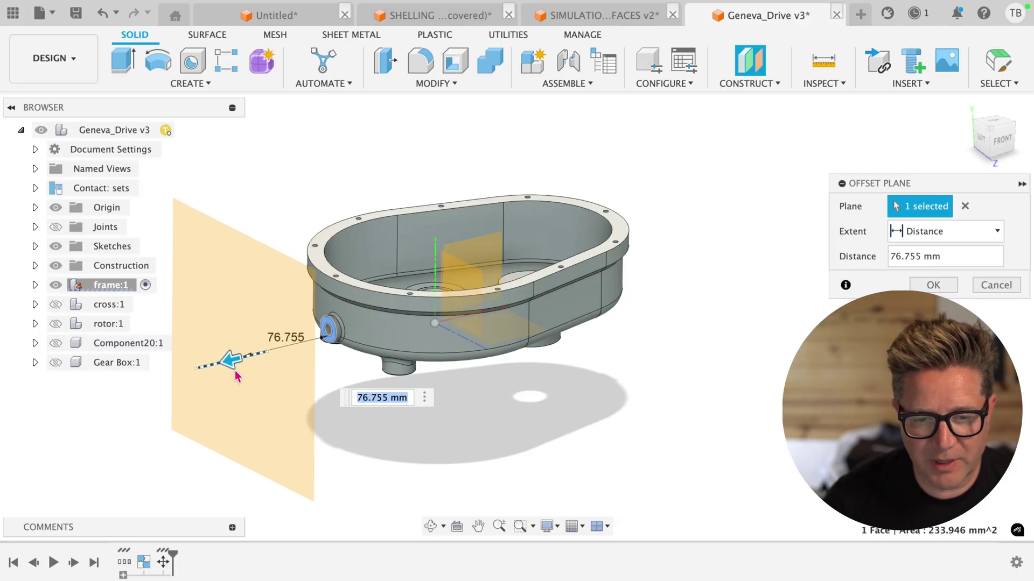
pyautogui.press('Return')
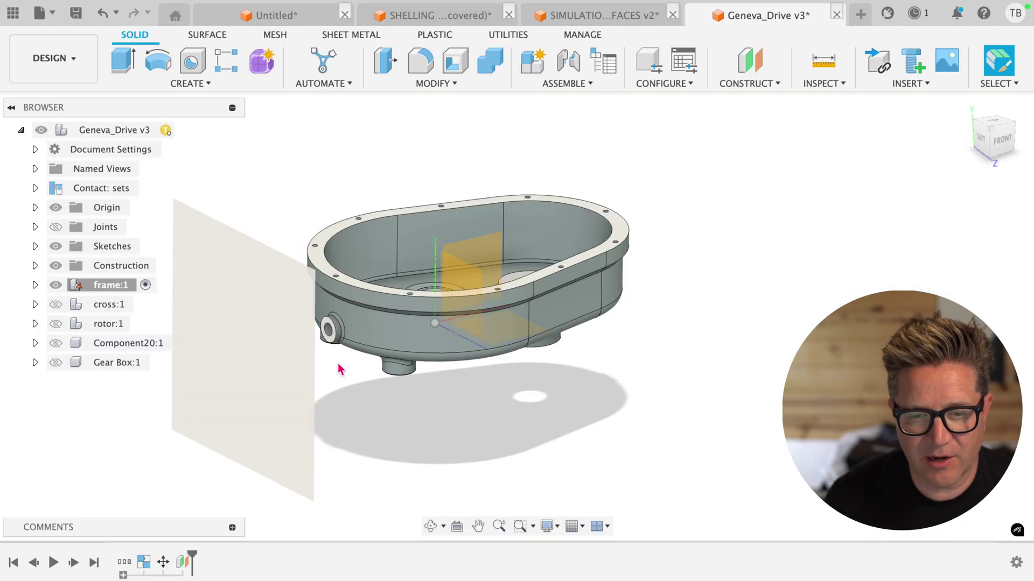
pyautogui.keyDown('shift'); pyautogui.moveTo(342, 365); pyautogui.dragTo(408, 288, button='middle'); pyautogui.keyUp('shift')
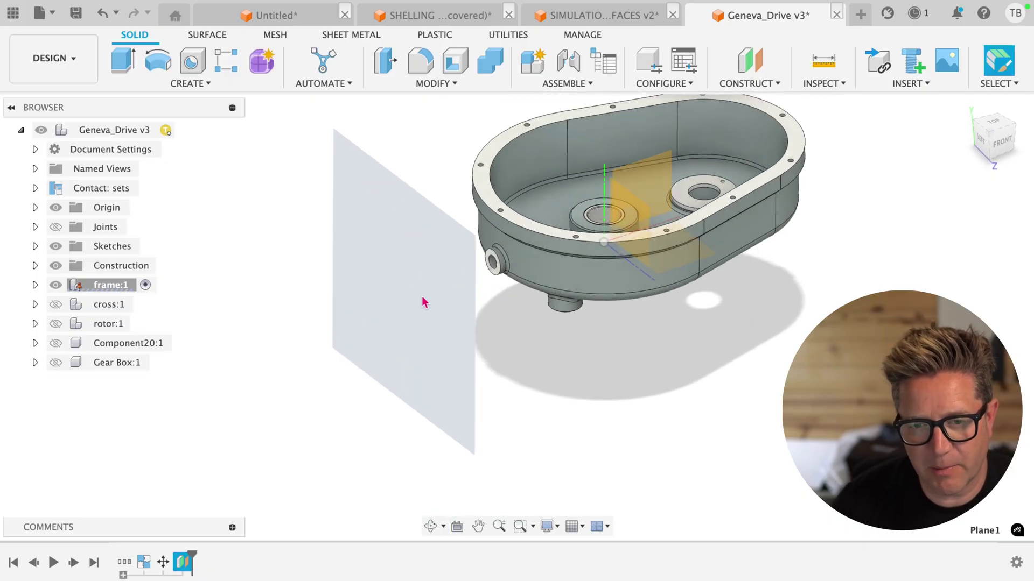
# Undo the new offset plane and start another Offset Plane command.
pyautogui.hotkey('ctrl', 'z')
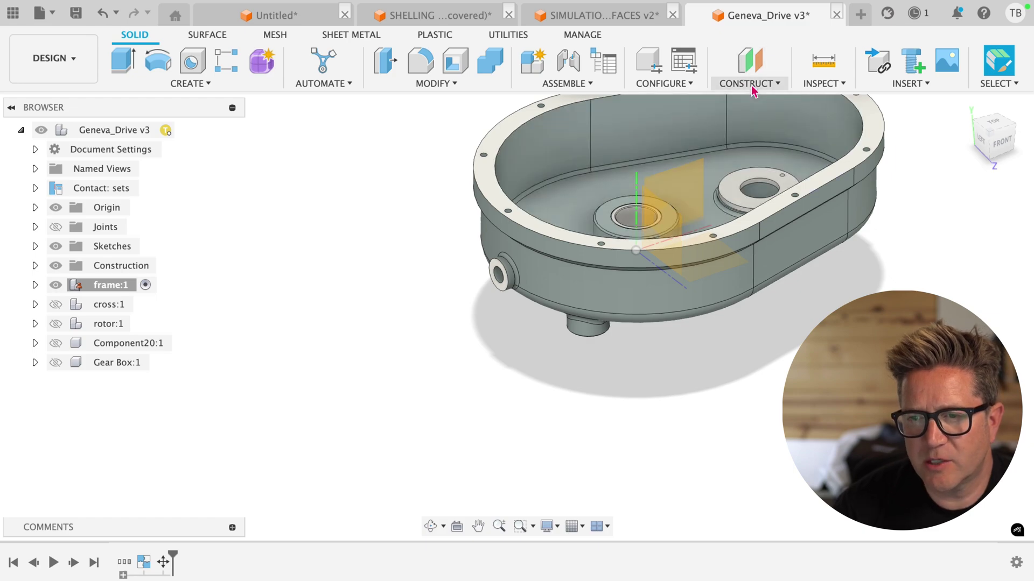
pyautogui.click(751, 84)
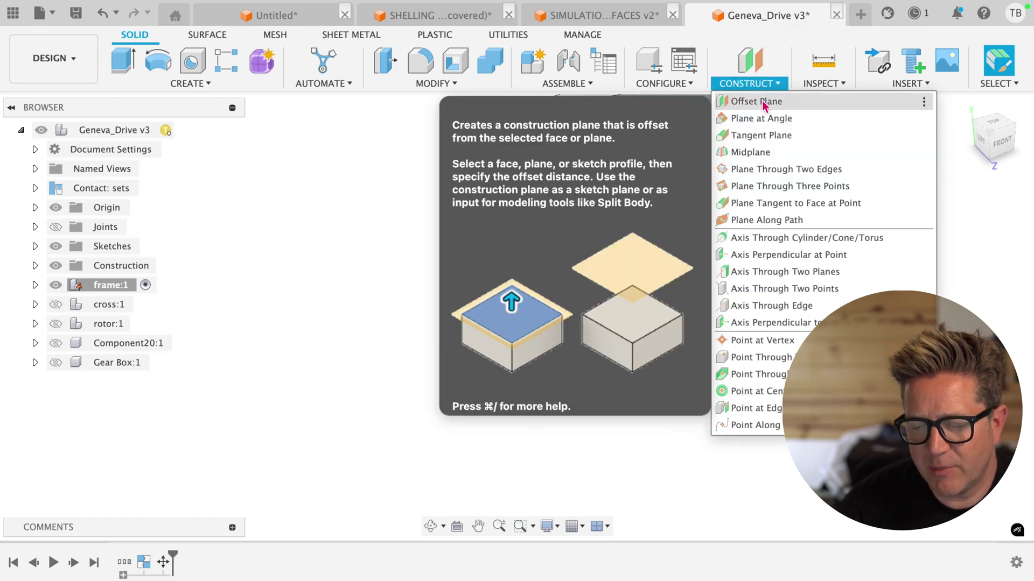
pyautogui.click(763, 103)
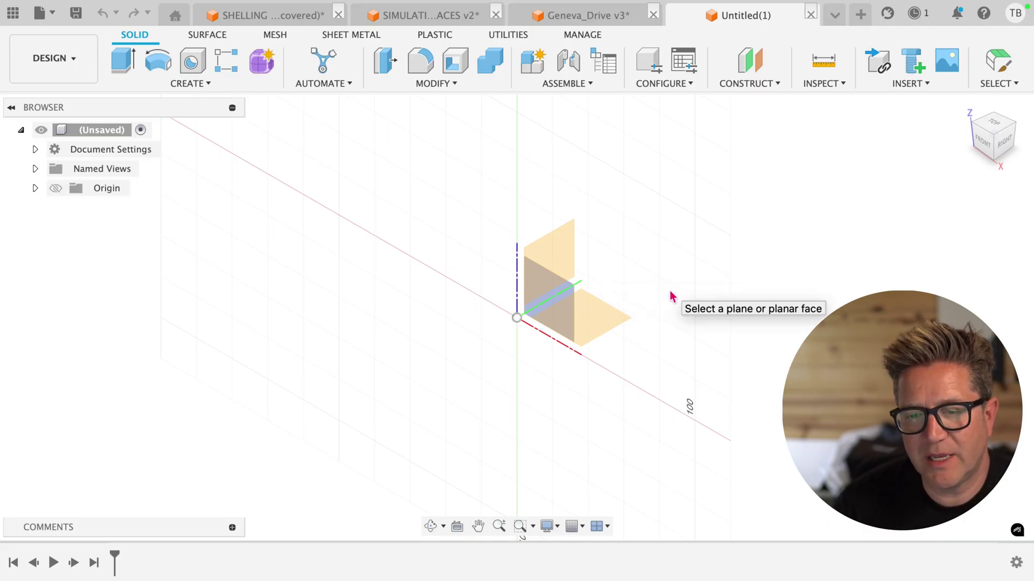
# Show the Origin and expand it to list point O, the X/Y/Z axes and XY, XZ, YZ planes.
pyautogui.keyDown('shift'); pyautogui.moveTo(671, 296); pyautogui.dragTo(358, 309, button='middle'); pyautogui.keyUp('shift')
pyautogui.click(56, 188)
pyautogui.click(35, 188)
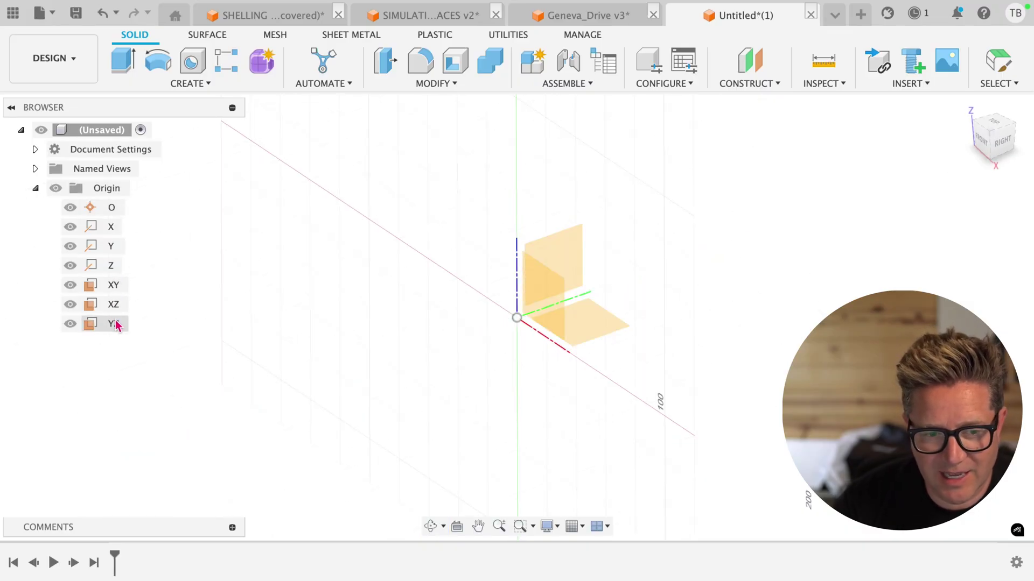
pyautogui.keyDown('shift'); pyautogui.moveTo(677, 238); pyautogui.dragTo(623, 273, button='middle'); pyautogui.keyUp('shift')
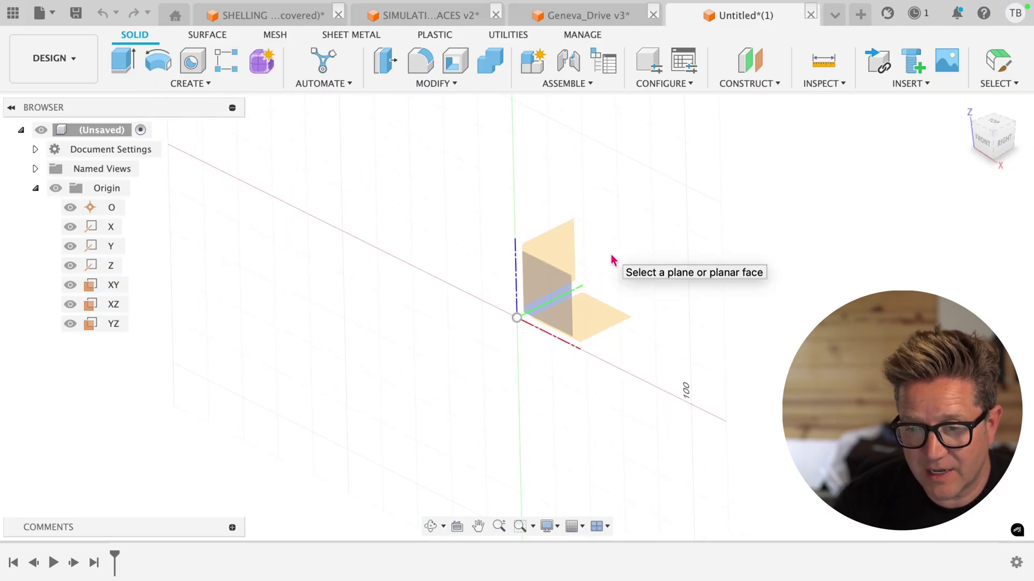
# Sketch a centre-diameter circle on the XZ plane, up and right of the origin.
pyautogui.click(535, 286)
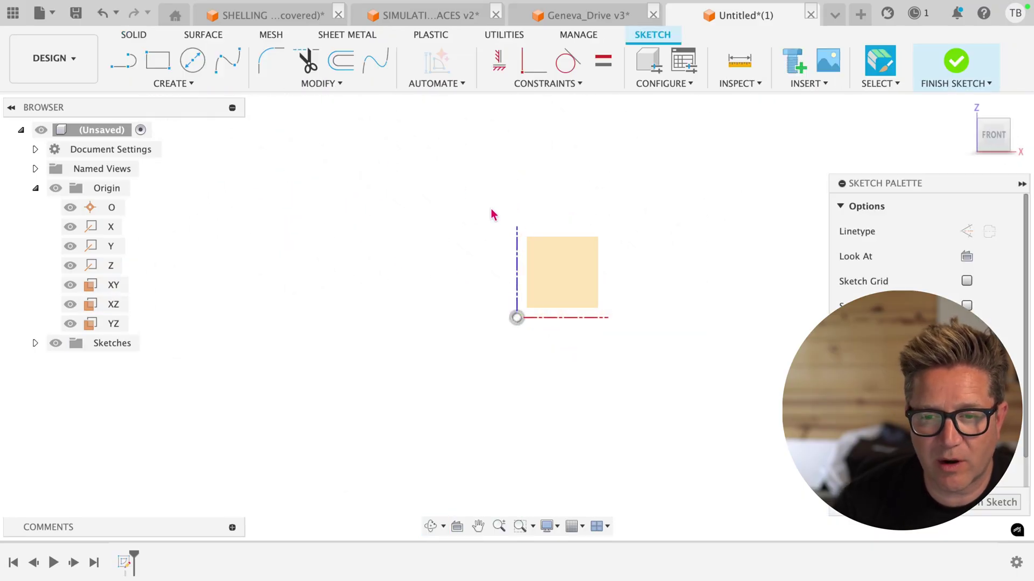
pyautogui.click(569, 224)
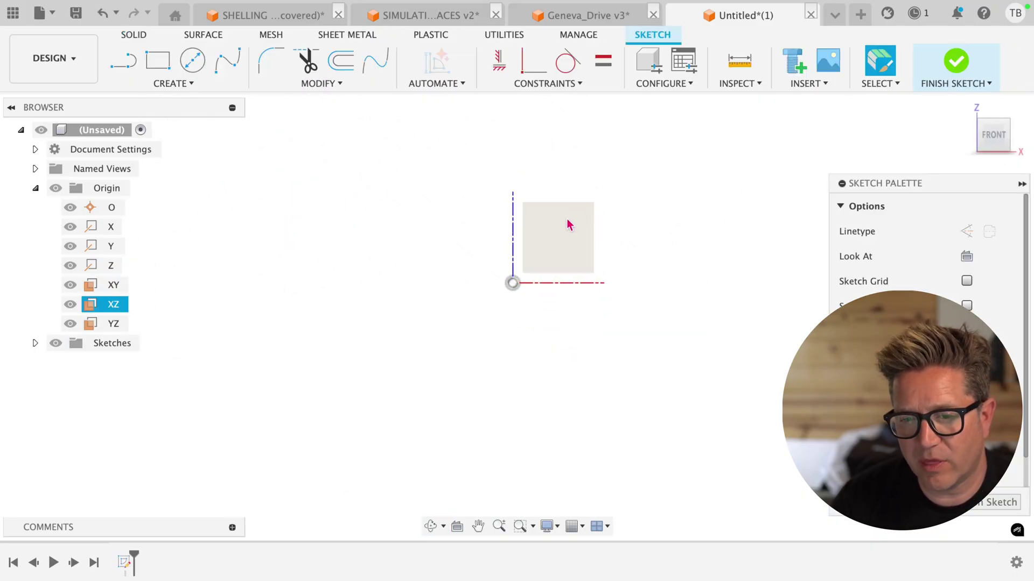
pyautogui.click(193, 60)
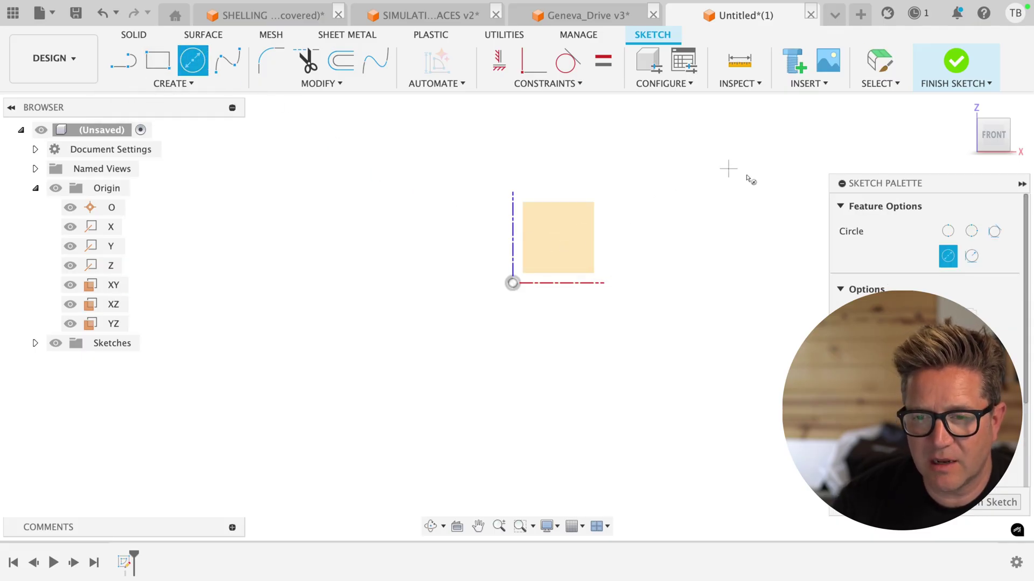
pyautogui.click(768, 152)
pyautogui.click(761, 194)
pyautogui.press('Escape')
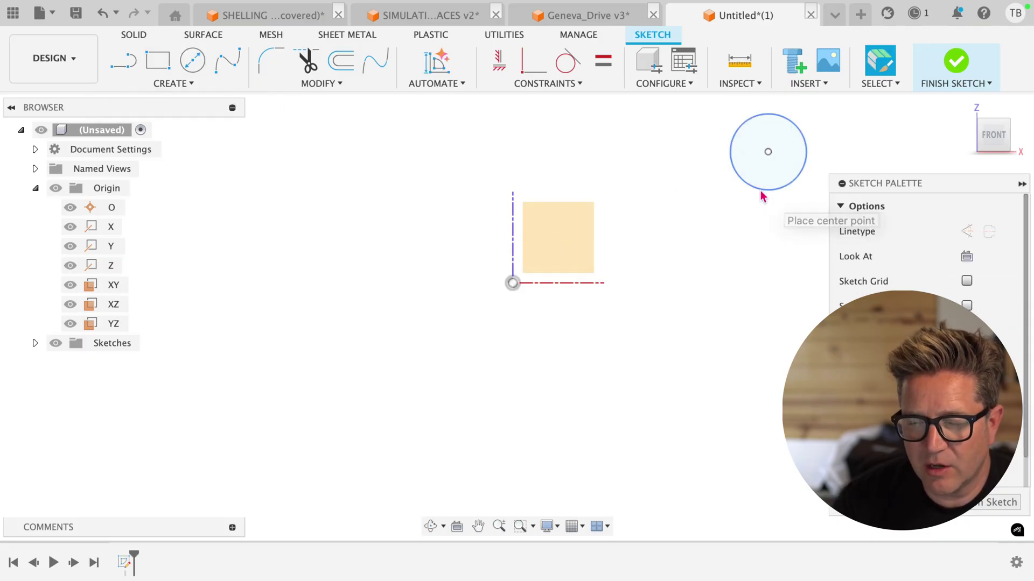
pyautogui.keyDown('shift'); pyautogui.moveTo(762, 195); pyautogui.dragTo(569, 229, button='middle'); pyautogui.keyUp('shift')
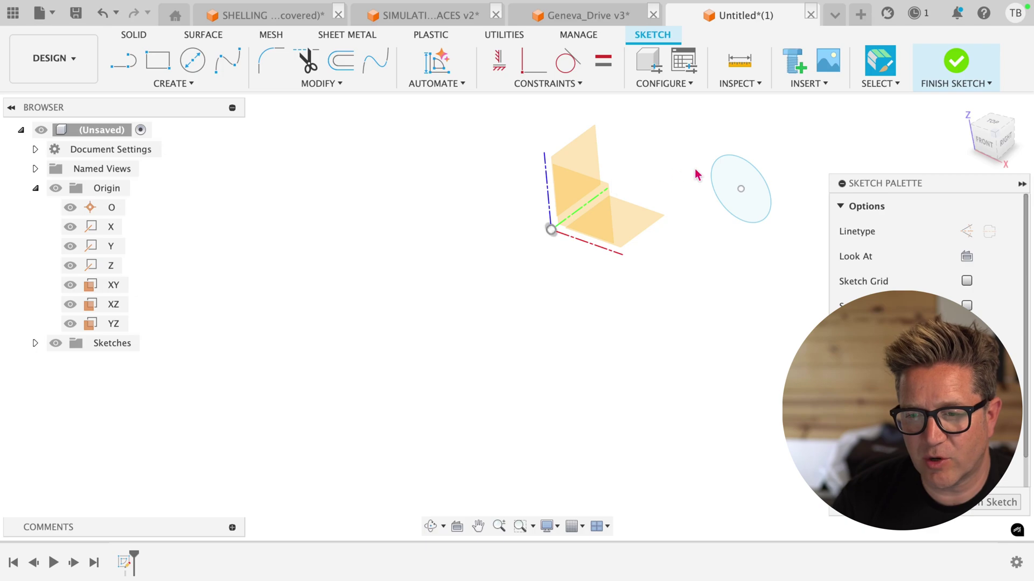
# Finish the sketch and create Plane1 offset -118.927 mm from the XZ plane.
pyautogui.press('o')
pyautogui.moveTo(571, 202); pyautogui.dragTo(425, 320)
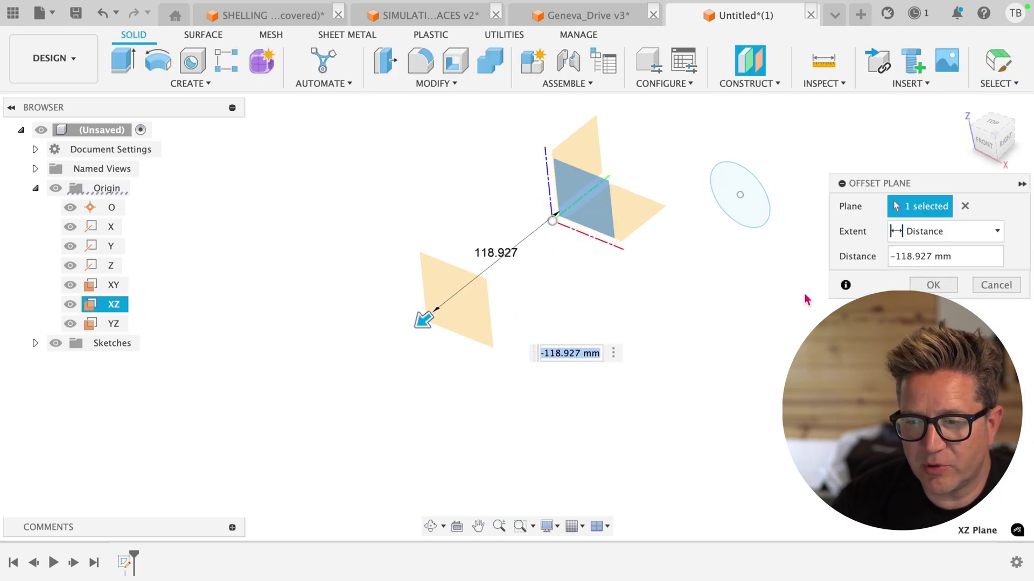
pyautogui.click(943, 285)
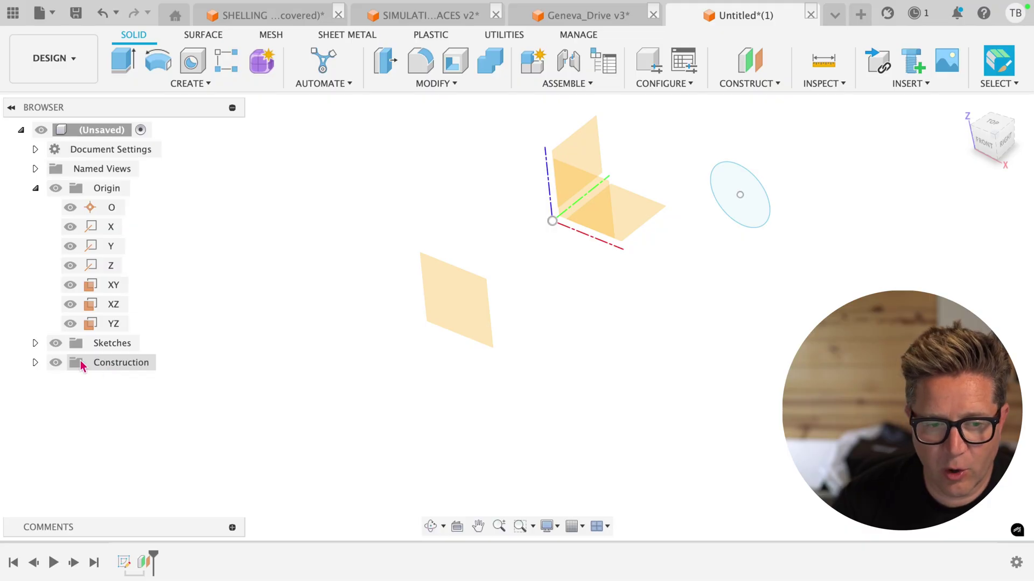
pyautogui.click(35, 363)
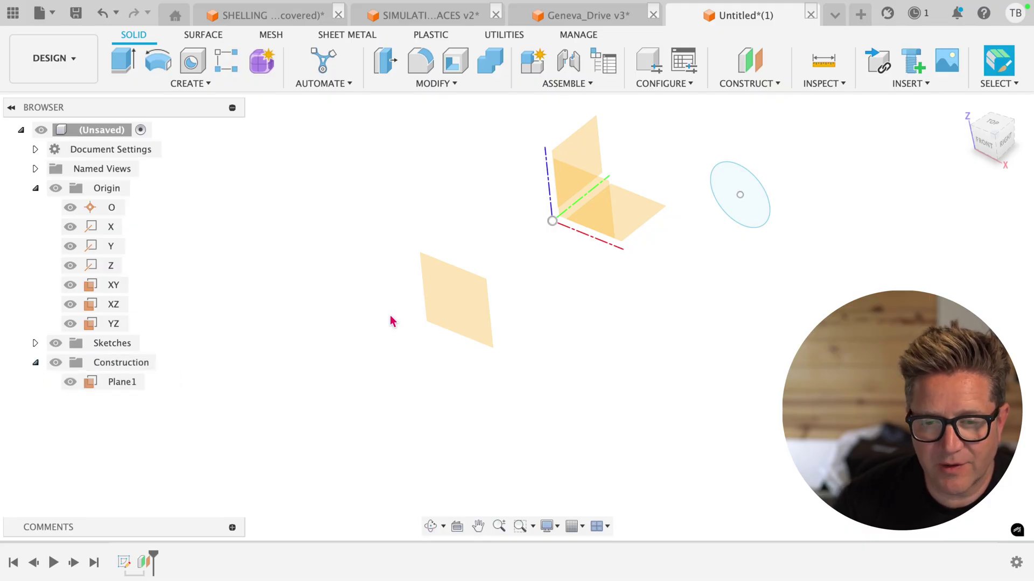
pyautogui.click(462, 308)
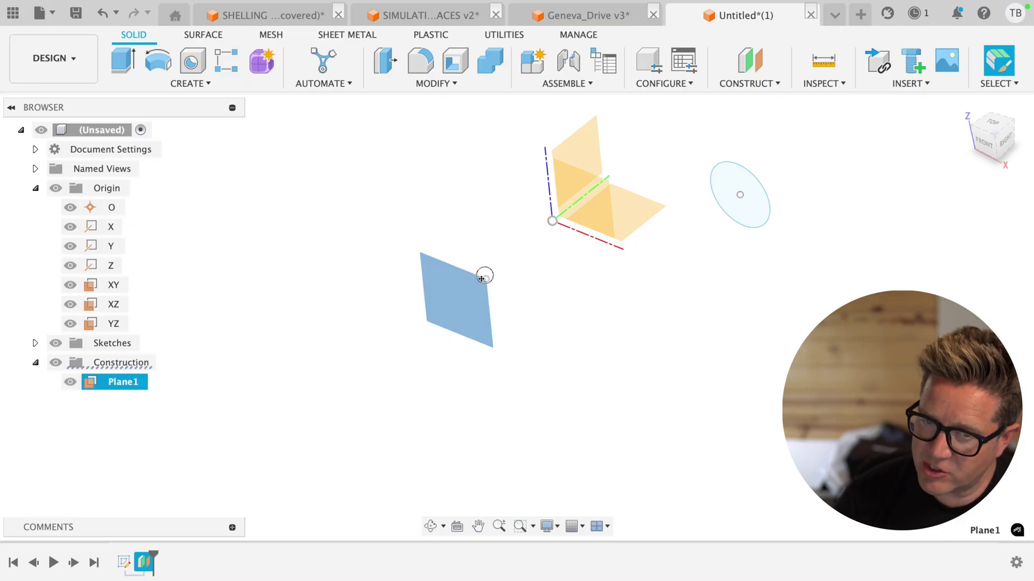
# Stretch Plane1's corner handles outward so it extends well past the origin planes and circle.
pyautogui.moveTo(485, 281); pyautogui.dragTo(656, 170)
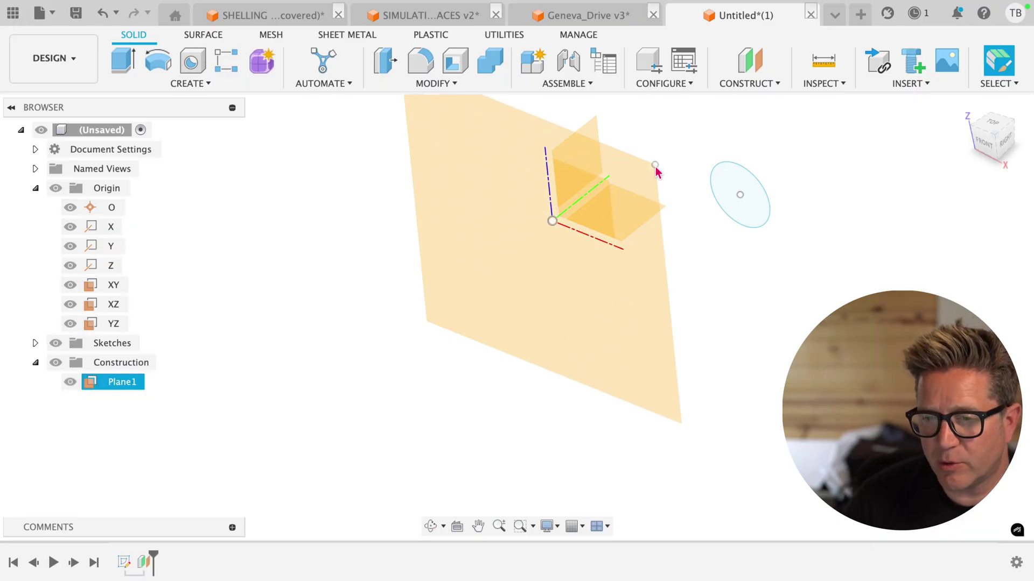
pyautogui.scroll(-3, 673, 383)
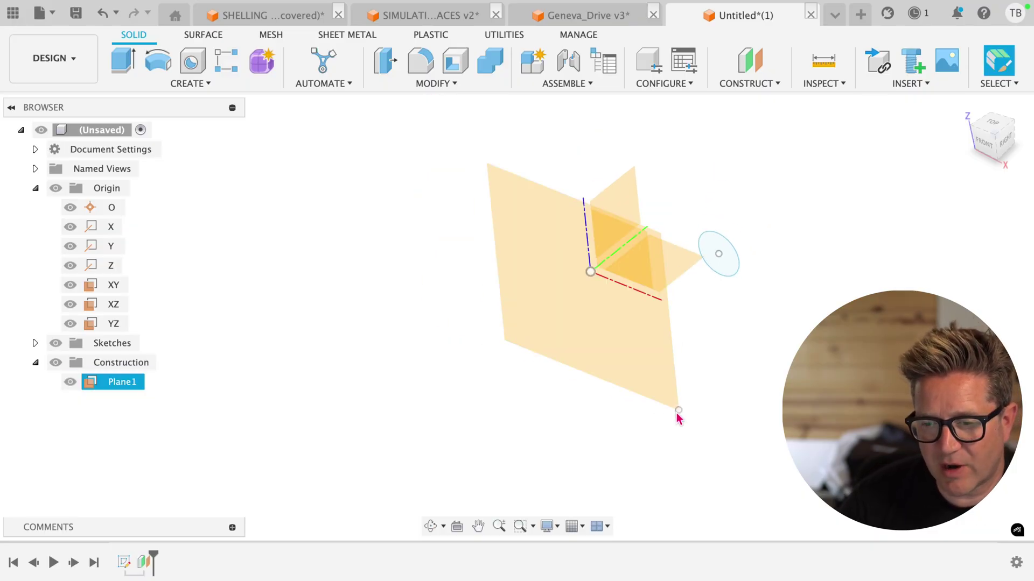
pyautogui.moveTo(678, 417); pyautogui.dragTo(782, 494)
pyautogui.moveTo(695, 409)
pyautogui.keyDown('shift'); pyautogui.mouseDown(button='middle')
pyautogui.moveTo(651, 380)
pyautogui.moveTo(670, 383)
pyautogui.moveTo(683, 403)
pyautogui.mouseUp(button='middle'); pyautogui.keyUp('shift')
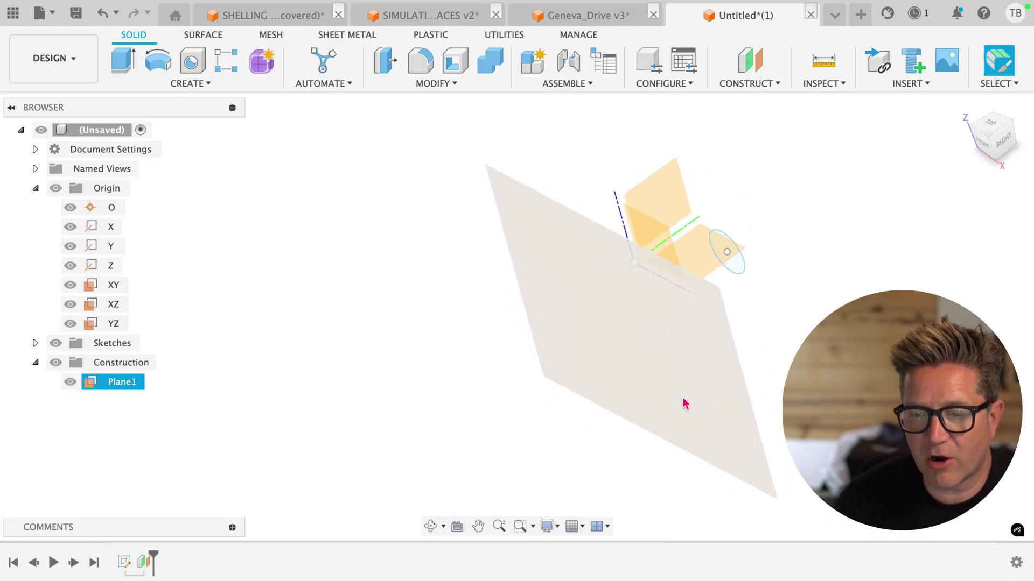
pyautogui.moveTo(685, 403)
pyautogui.keyDown('shift'); pyautogui.mouseDown(button='middle')
pyautogui.moveTo(671, 357)
pyautogui.moveTo(658, 351)
pyautogui.moveTo(657, 389)
pyautogui.moveTo(669, 404)
pyautogui.mouseUp(button='middle'); pyautogui.keyUp('shift')
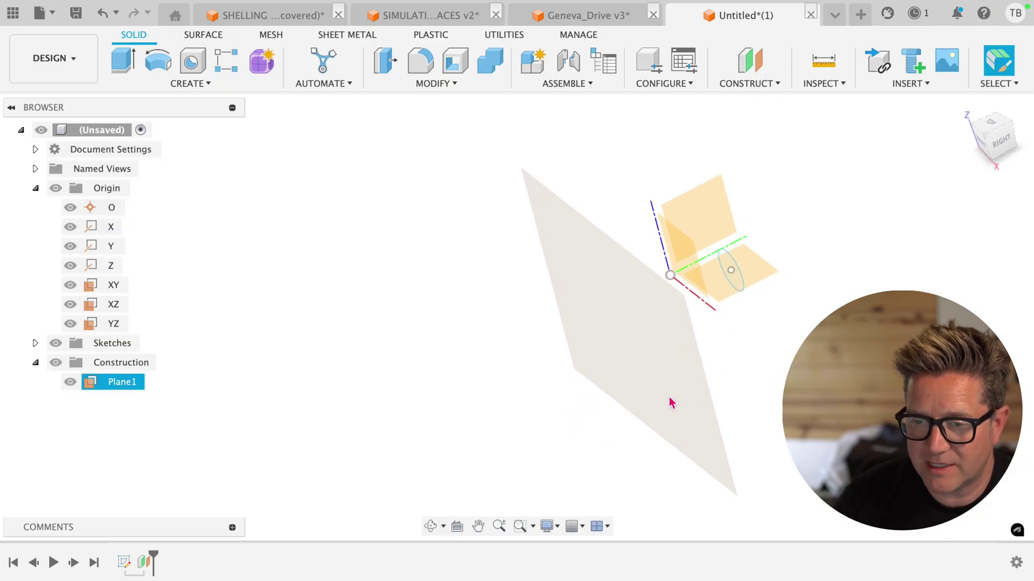
pyautogui.press('Escape')
# Hide Plane1 with the Construction folder's eye icon and reset to the home view.
pyautogui.click(53, 366)
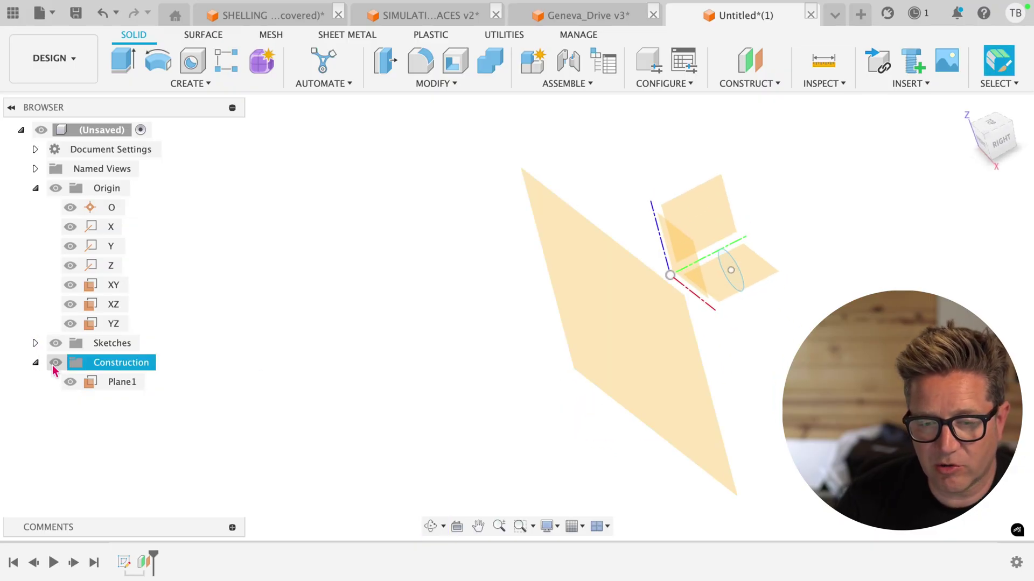
pyautogui.click(56, 362)
pyautogui.hotkey('shift', 'F6')
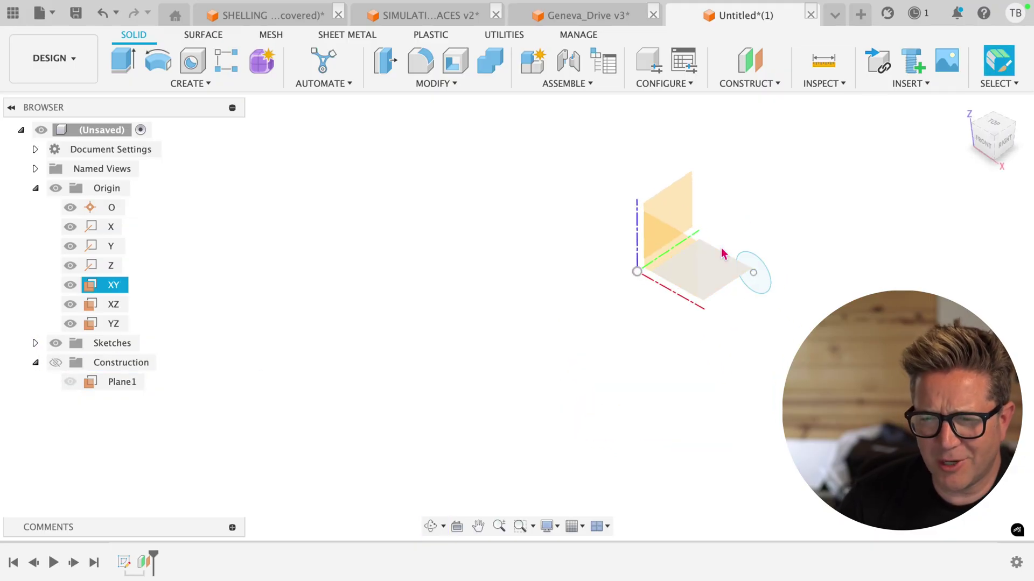
pyautogui.scroll(3, 689, 248)
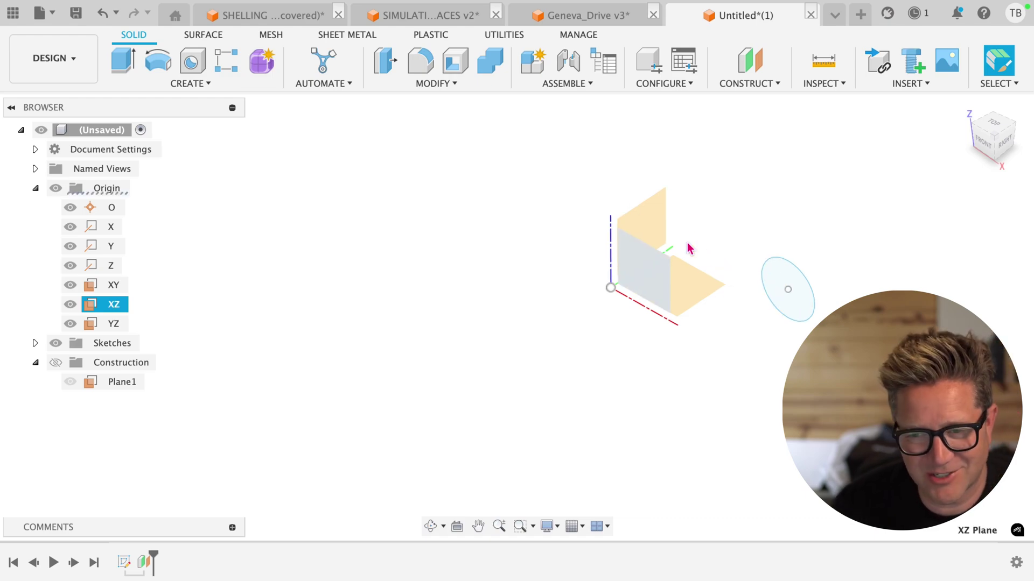
pyautogui.scroll(-2, 689, 248)
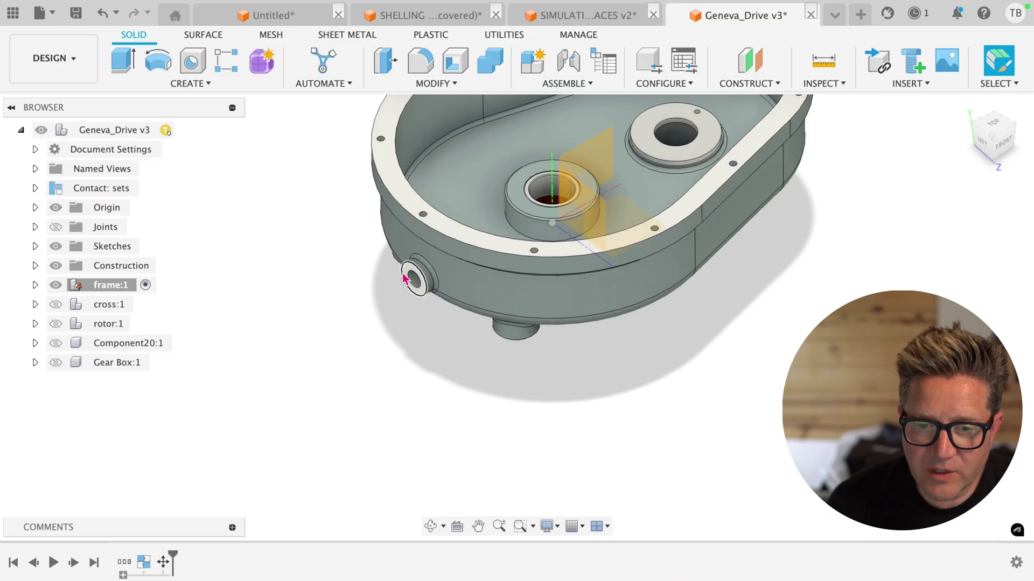
pyautogui.scroll(5, 416, 279)
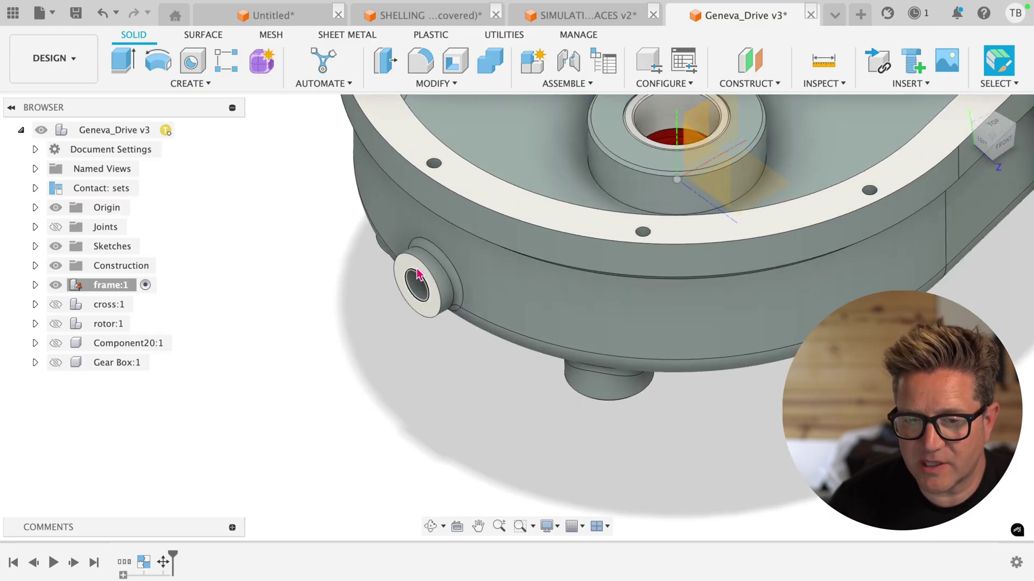
# Start an offset plane on the housing's side boss face and drag it toward the rear hub.
pyautogui.scroll(-2, 514, 263)
pyautogui.scroll(-1, 514, 262)
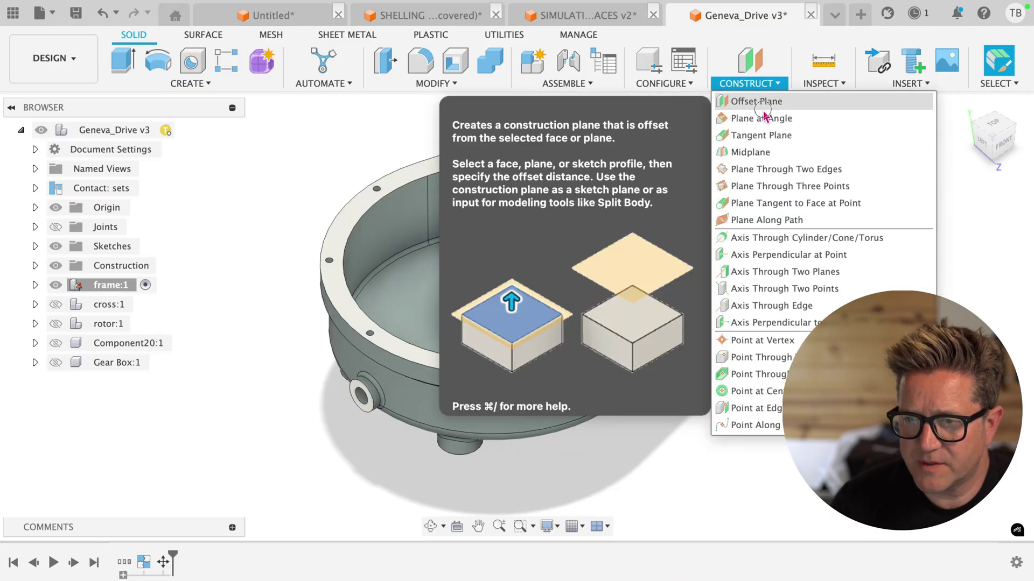
pyautogui.click(698, 105)
pyautogui.scroll(3, 325, 410)
pyautogui.scroll(-1, 326, 411)
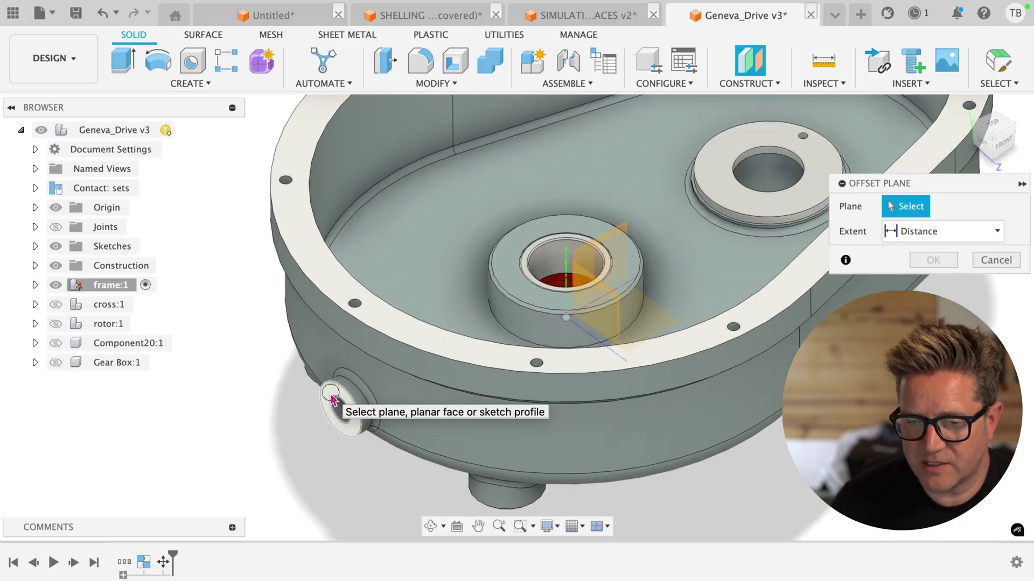
pyautogui.click(327, 412)
pyautogui.moveTo(332, 419); pyautogui.dragTo(683, 221)
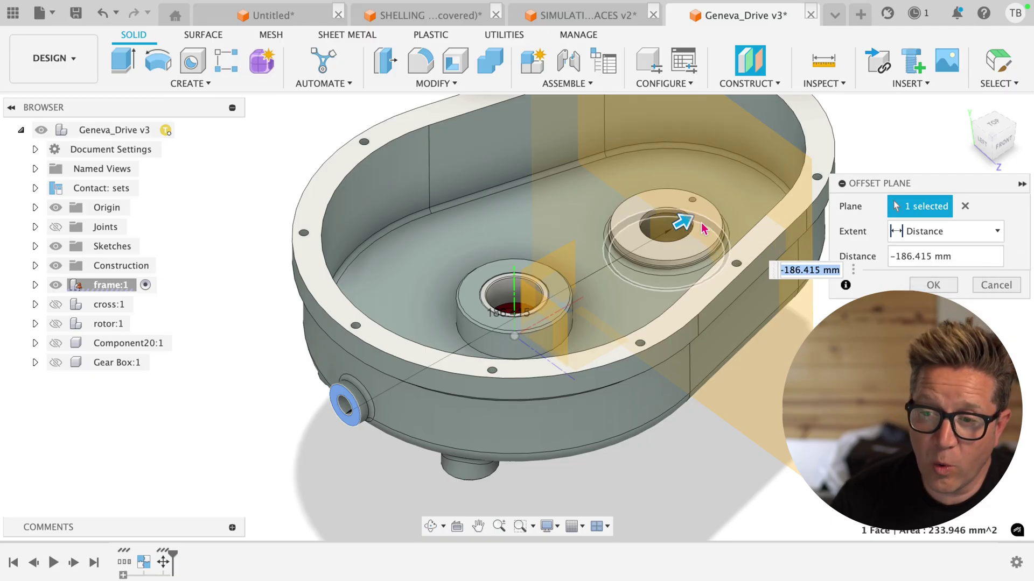
# Snap the plane's offset to the far rim point, giving -198.689 mm.
pyautogui.scroll(-2, 691, 221)
pyautogui.scroll(2, 711, 204)
pyautogui.scroll(-2, 638, 185)
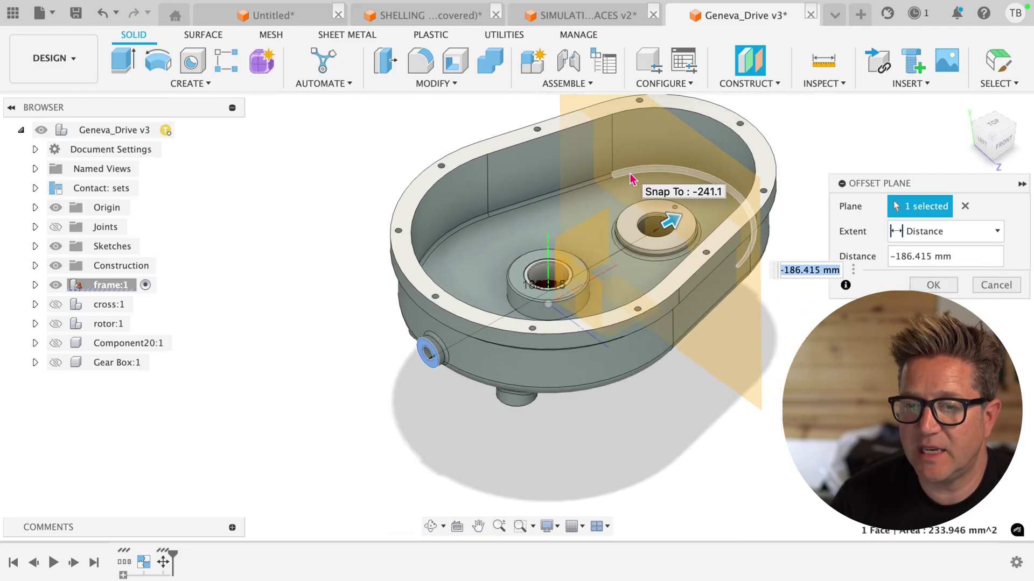
pyautogui.click(613, 118)
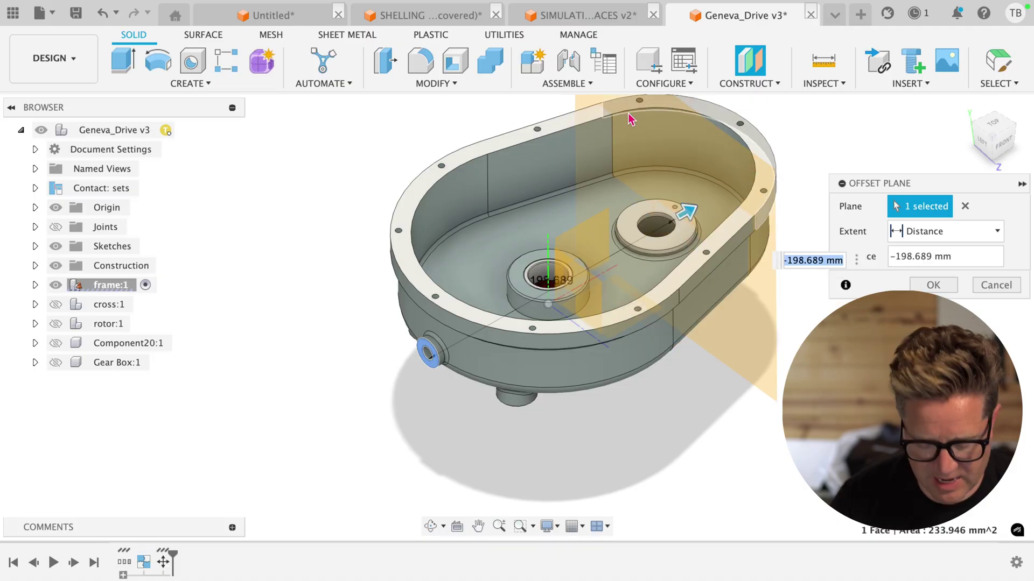
pyautogui.moveTo(629, 117); pyautogui.dragTo(548, 234, button='middle')
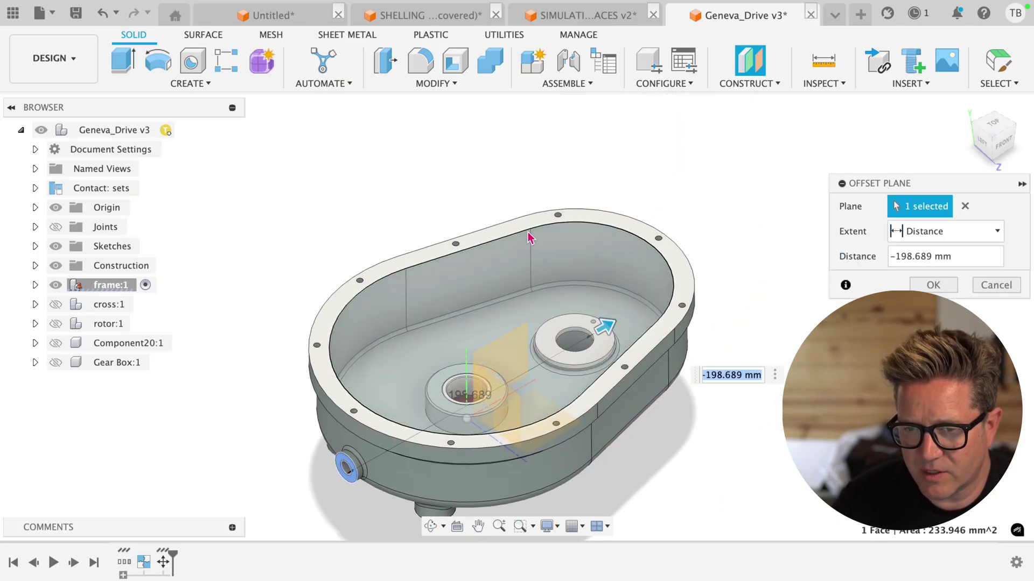
pyautogui.press('Return')
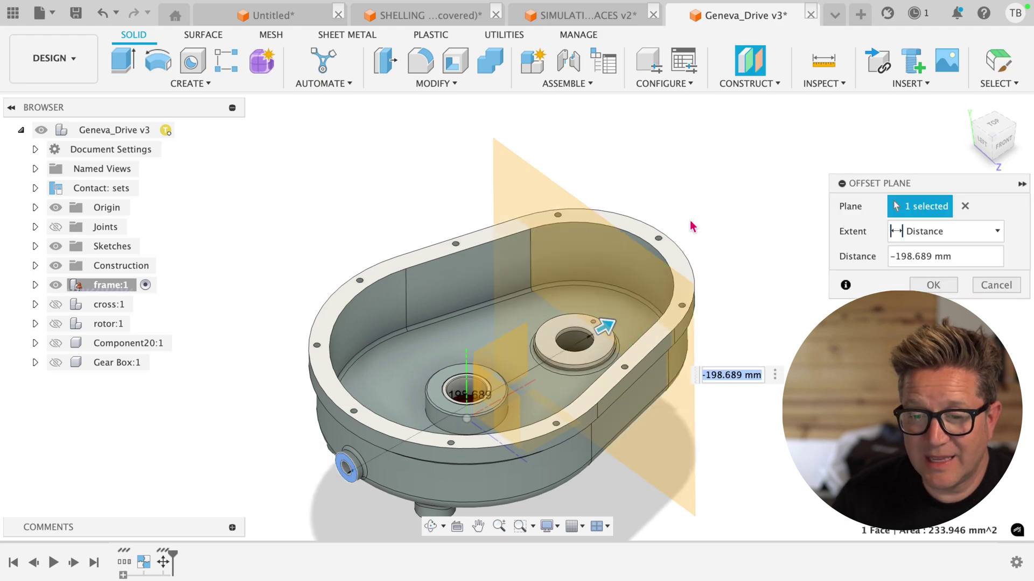
pyautogui.keyDown('shift'); pyautogui.moveTo(722, 274); pyautogui.dragTo(725, 290, button='middle'); pyautogui.keyUp('shift')
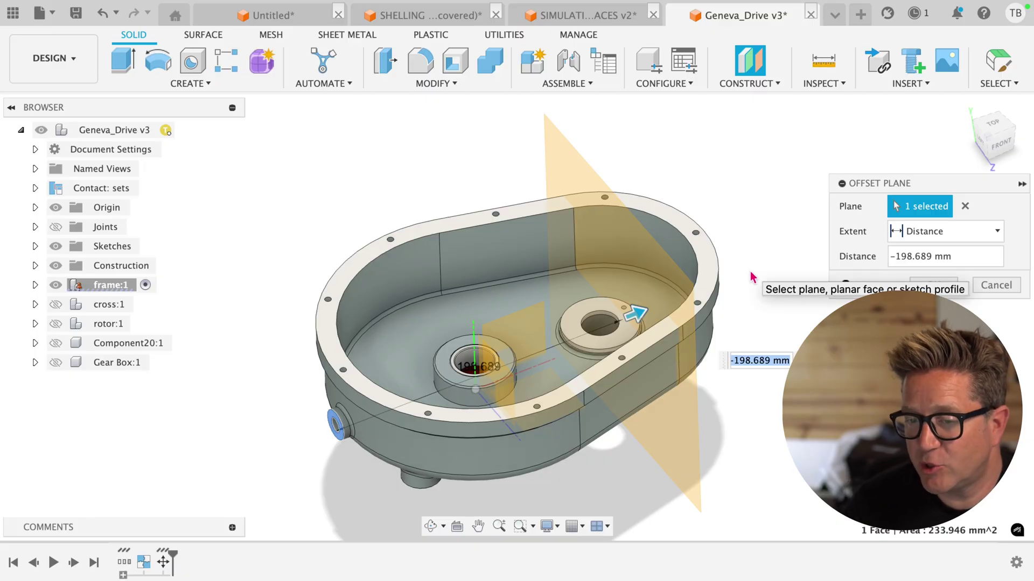
# Set the offset plane's Extent to To Object and pick the housing rim point for Plane2.
pyautogui.click(953, 234)
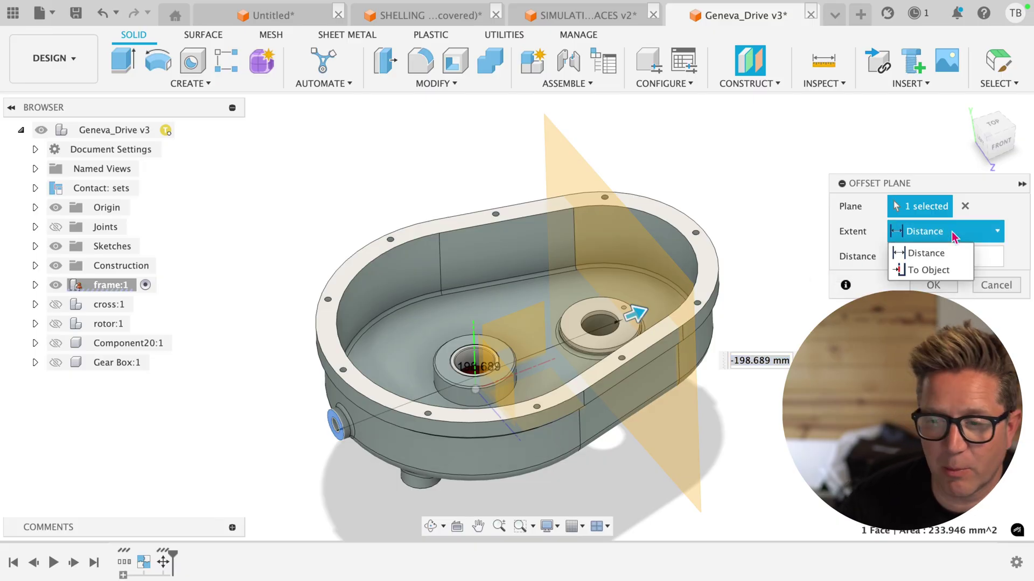
pyautogui.click(943, 271)
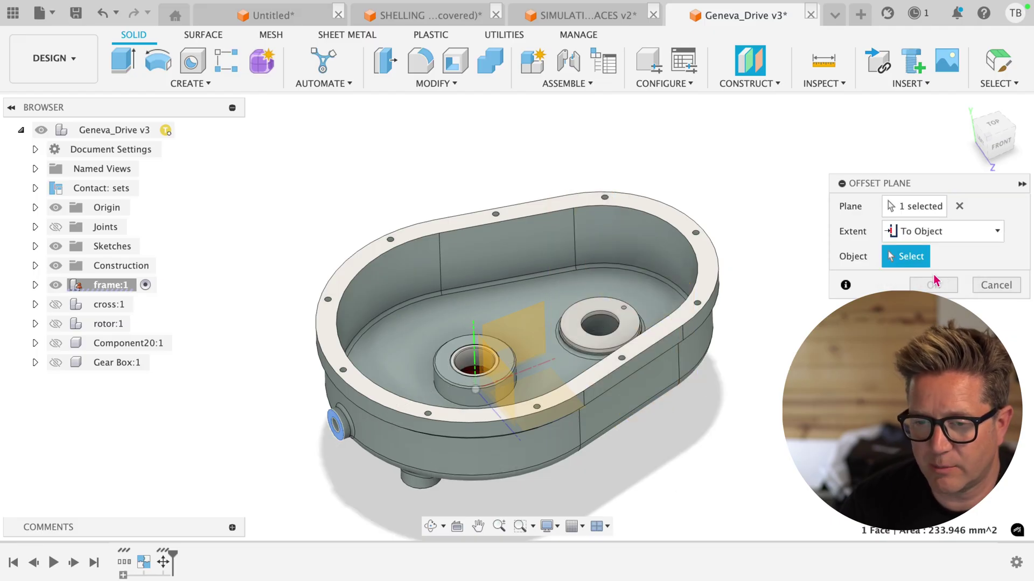
pyautogui.scroll(2, 694, 351)
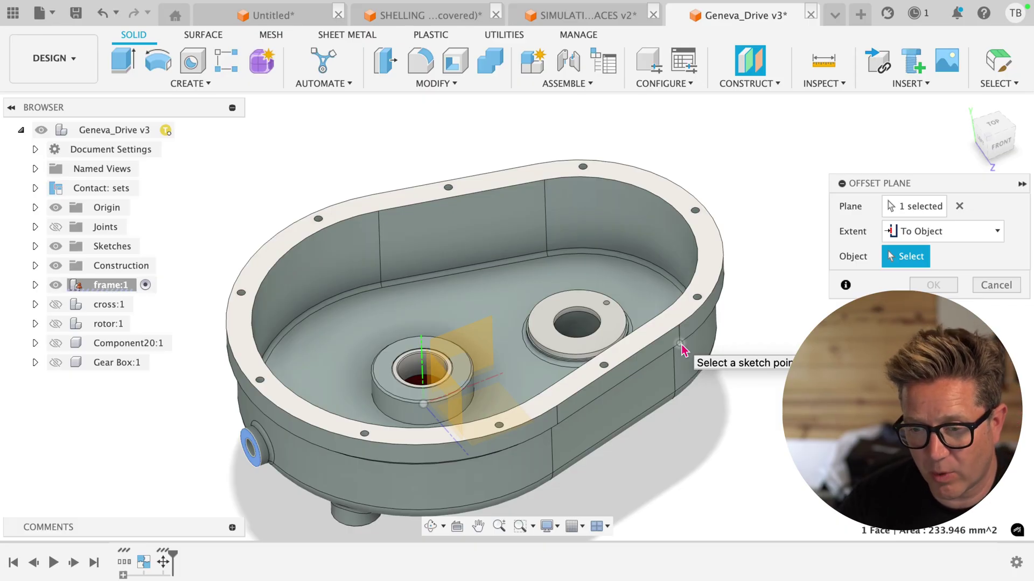
pyautogui.click(680, 346)
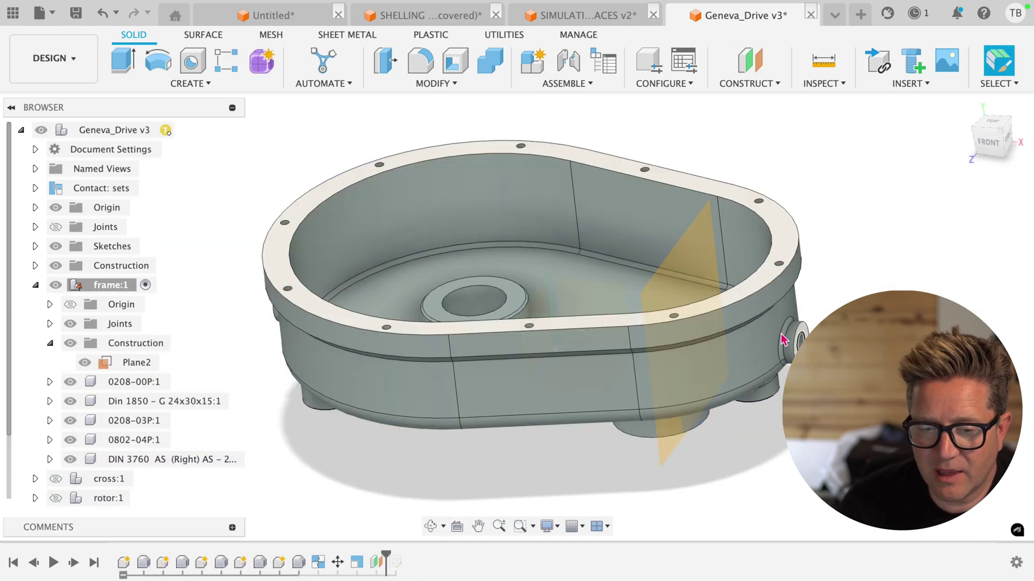
# Add Plane3, offset -33.882 mm from the ring face around the underside hole, then select it.
pyautogui.keyDown('shift'); pyautogui.moveTo(663, 345); pyautogui.dragTo(708, 280, button='middle'); pyautogui.keyUp('shift')
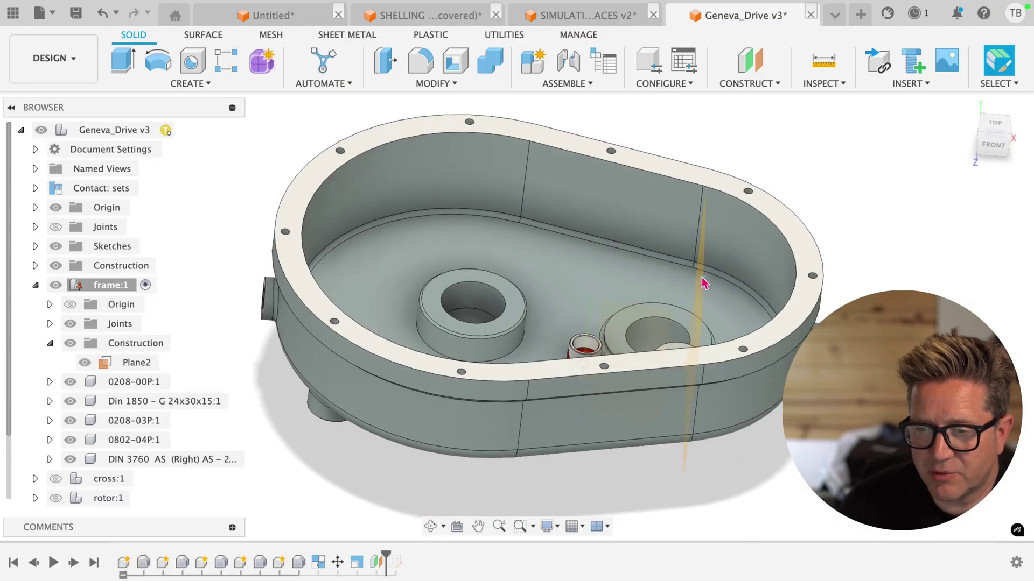
pyautogui.click(702, 251)
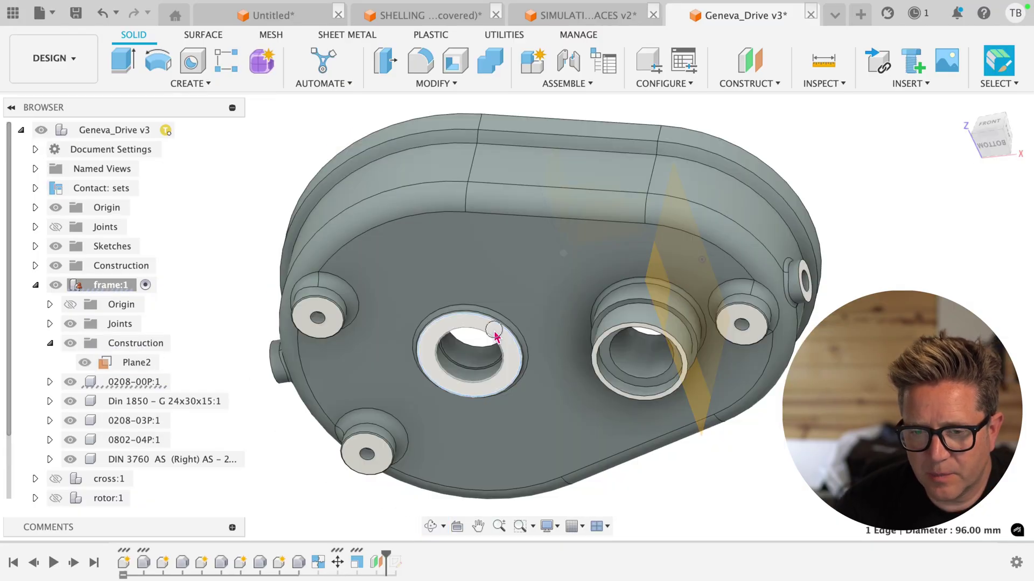
pyautogui.click(492, 330)
pyautogui.click(747, 75)
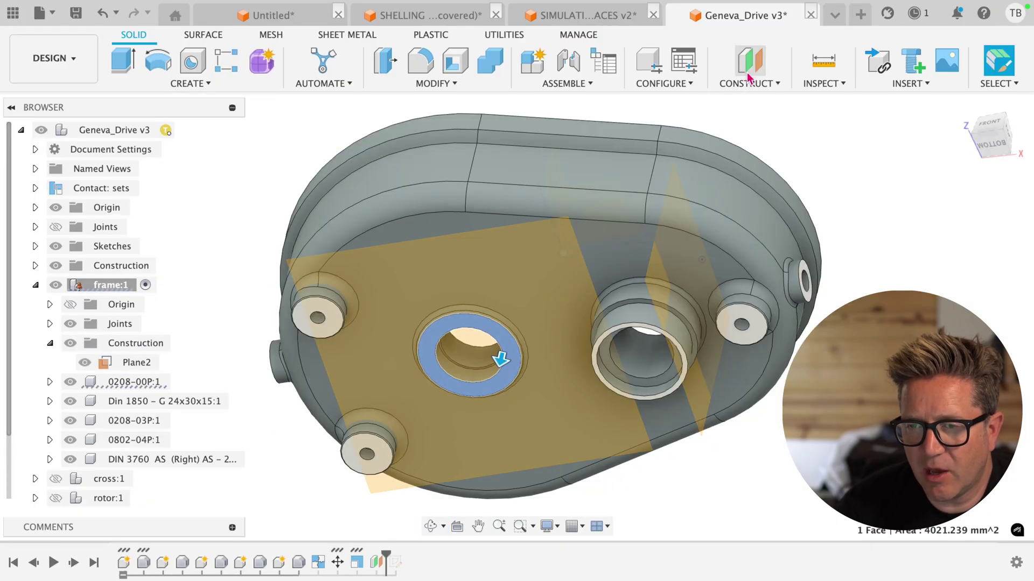
pyautogui.keyDown('shift'); pyautogui.moveTo(531, 289); pyautogui.dragTo(504, 368, button='middle'); pyautogui.keyUp('shift')
pyautogui.moveTo(504, 368); pyautogui.dragTo(530, 121)
pyautogui.click(933, 286)
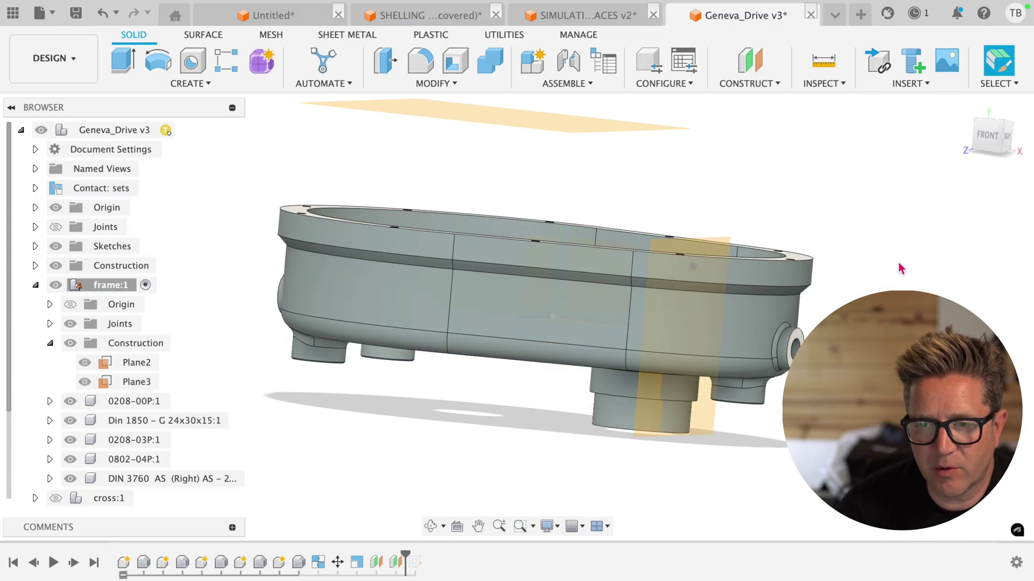
pyautogui.keyDown('shift'); pyautogui.moveTo(899, 266); pyautogui.dragTo(539, 188, button='middle'); pyautogui.keyUp('shift')
pyautogui.click(487, 156)
# Sketch a centre-diameter circle on Plane3 centred on the hole.
pyautogui.click(188, 83)
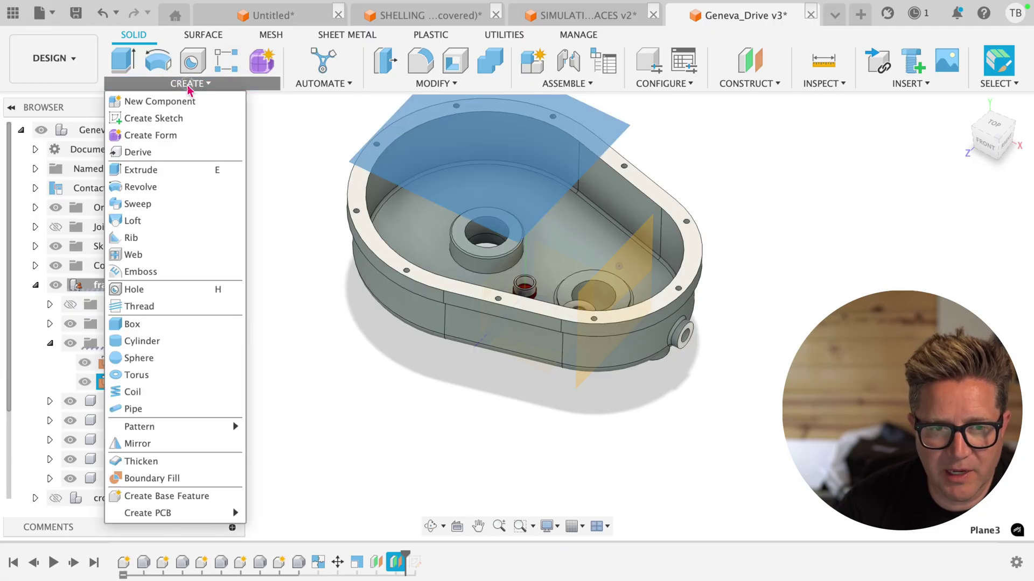
pyautogui.click(181, 120)
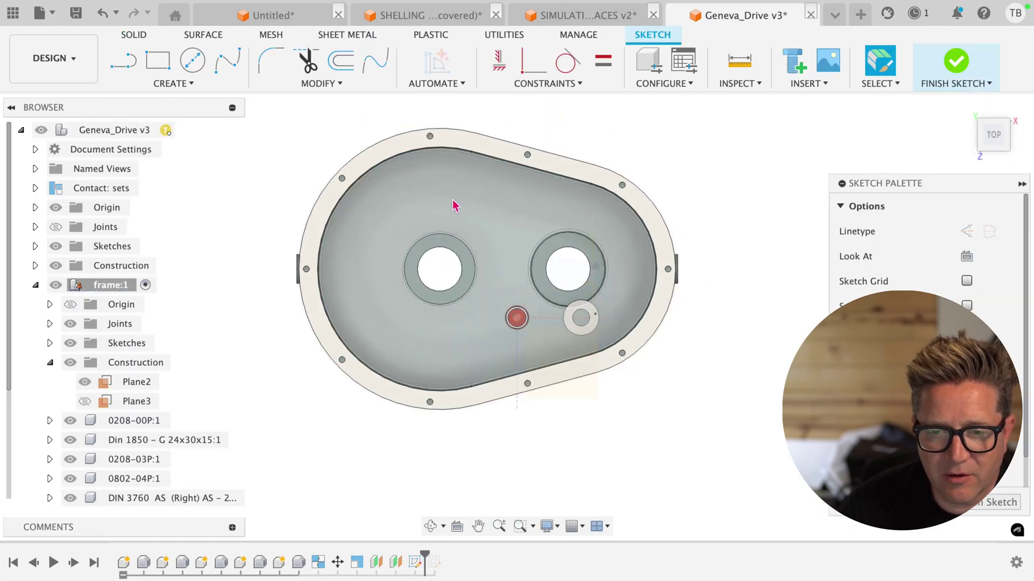
pyautogui.click(189, 66)
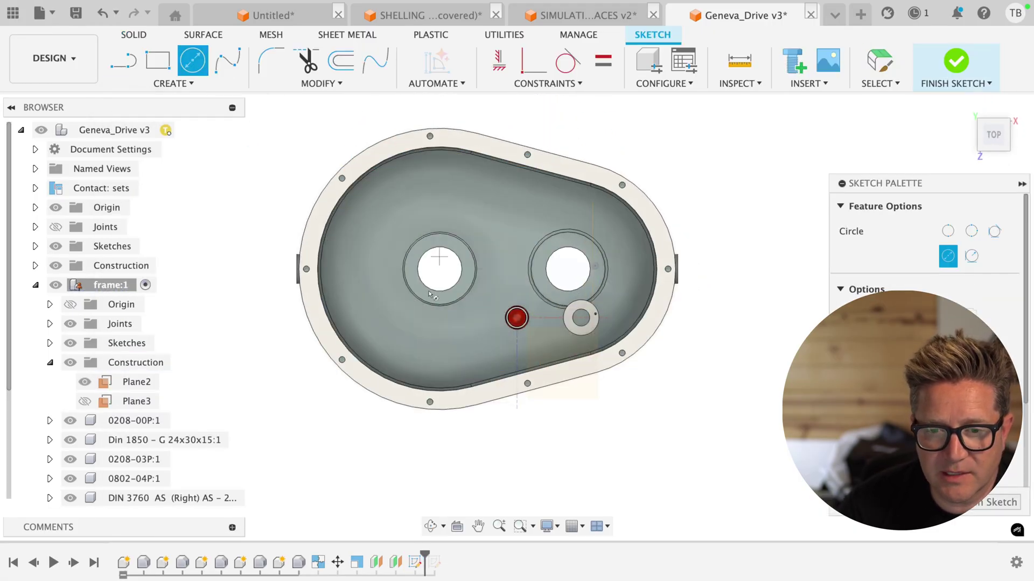
pyautogui.click(440, 272)
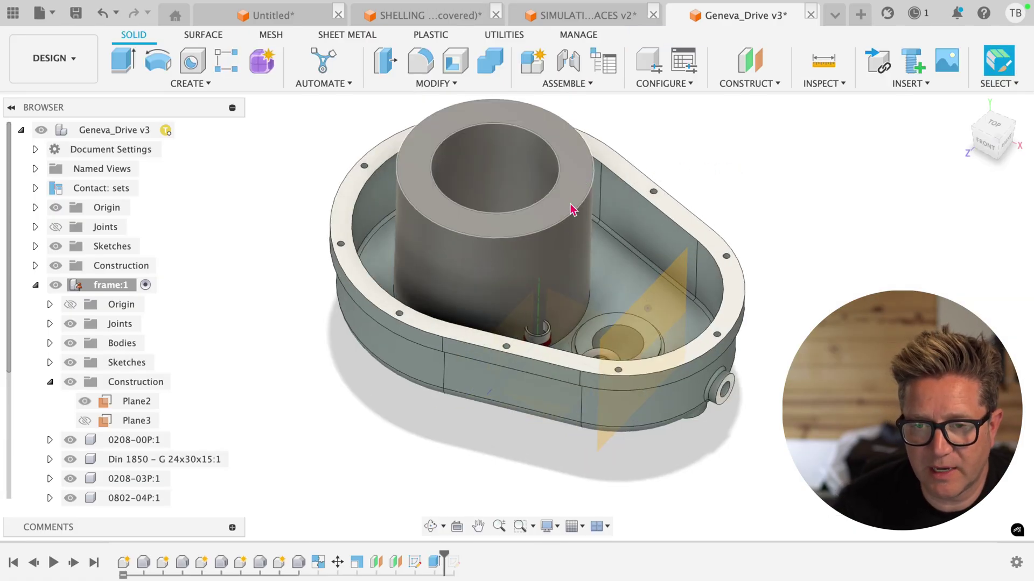
# Edit the Plane3 feature so its offset becomes -262.972 mm.
pyautogui.click(397, 563)
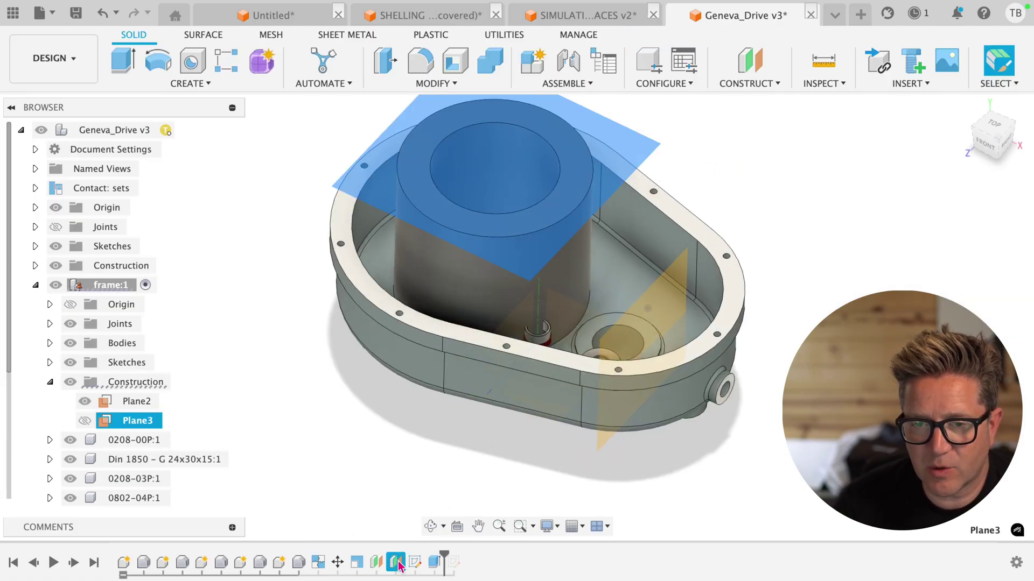
pyautogui.rightClick(397, 562)
pyautogui.click(437, 395)
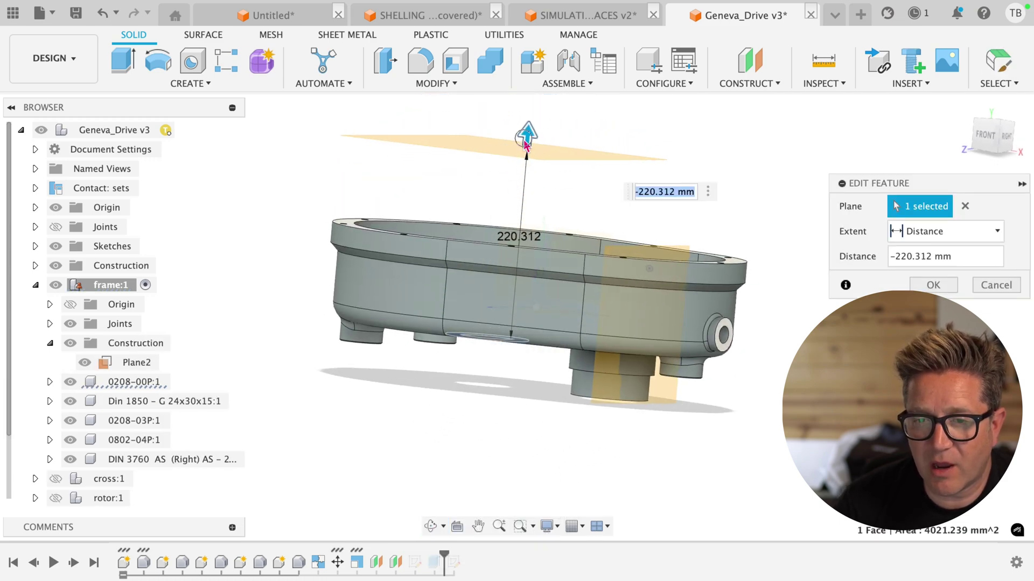
pyautogui.moveTo(528, 125); pyautogui.dragTo(532, 81)
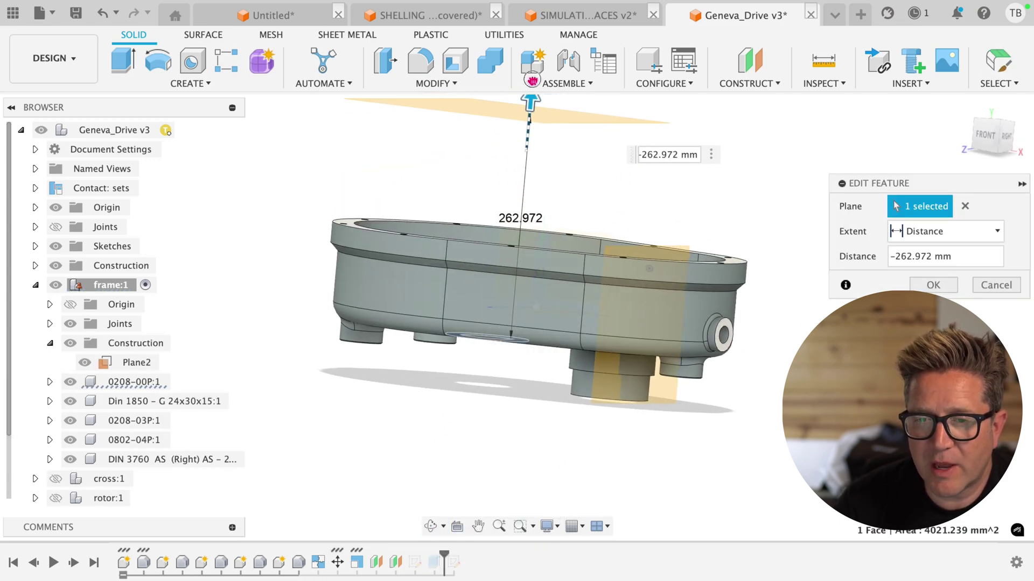
pyautogui.press('Return')
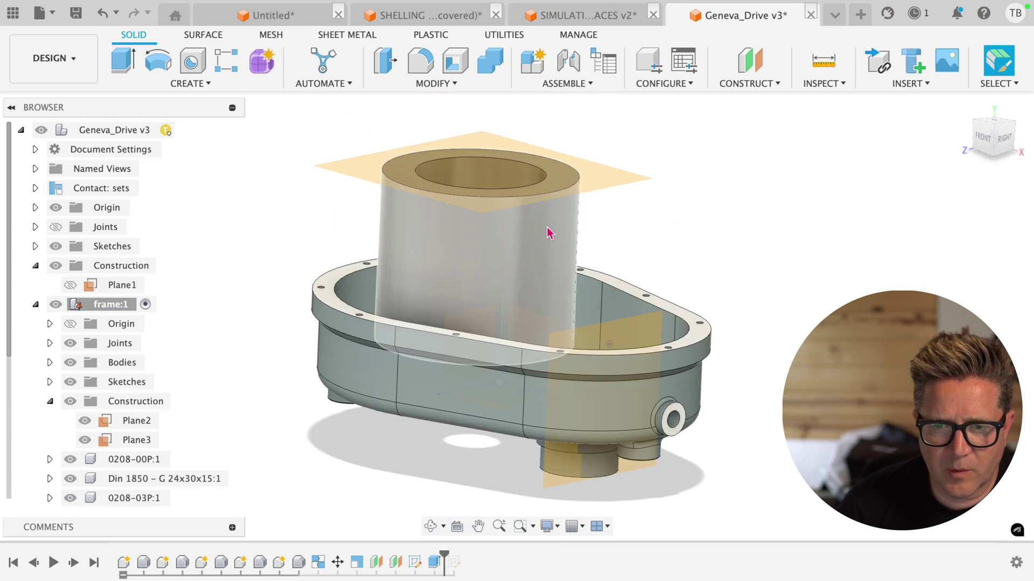
# Start a sketch on the housing's front face and select its rectangular profile.
pyautogui.click(592, 184)
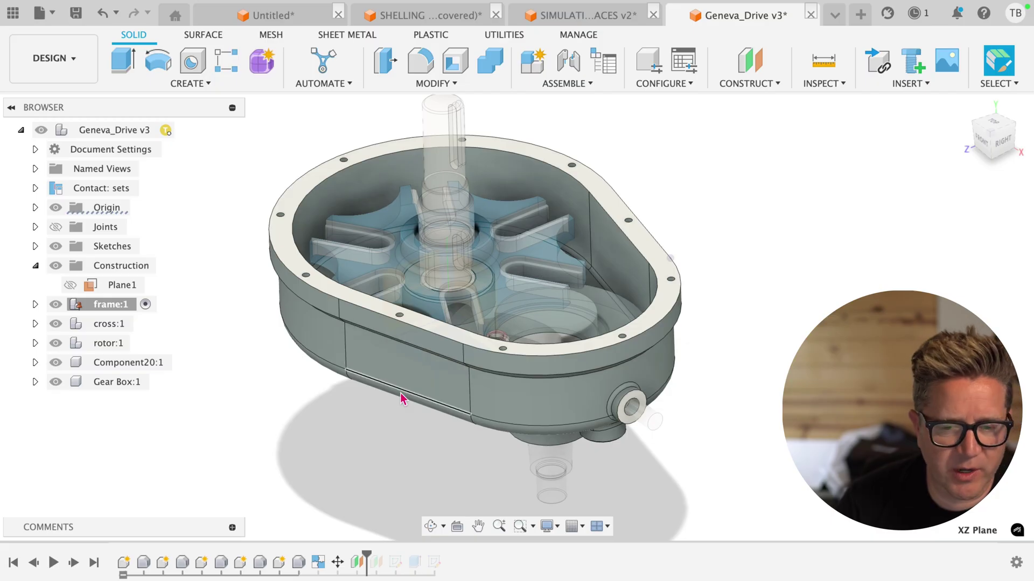
pyautogui.click(427, 387)
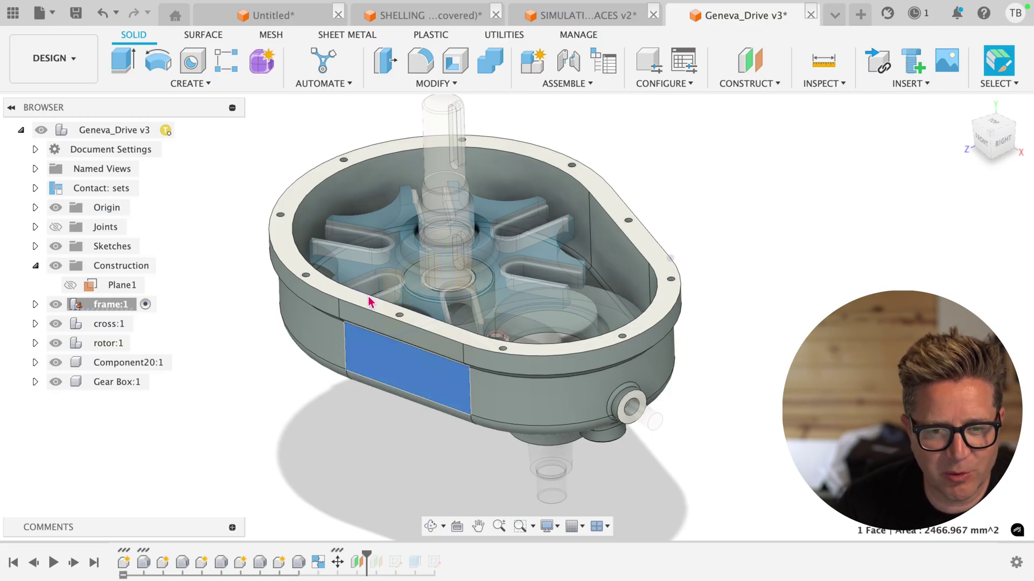
pyautogui.click(191, 84)
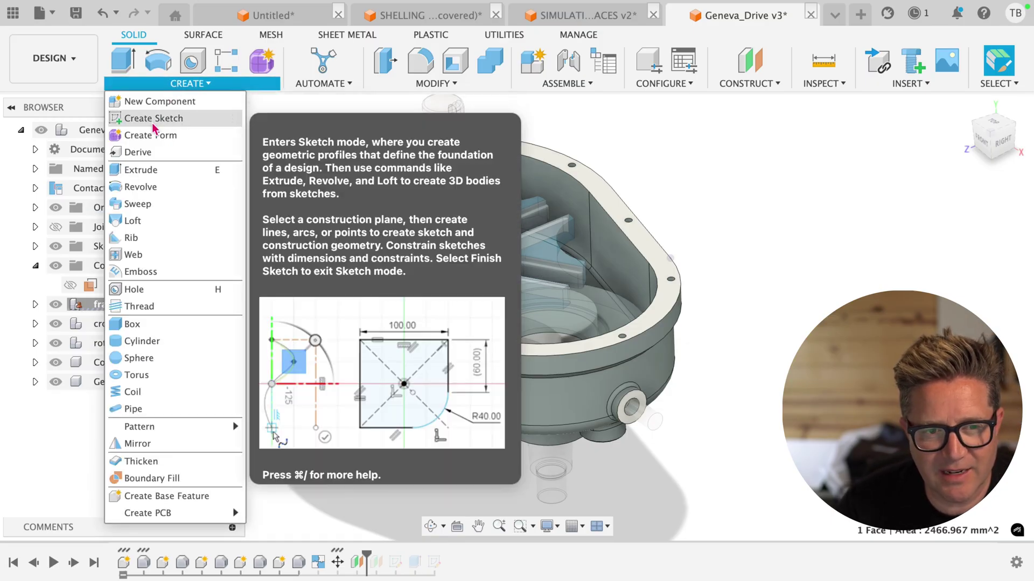
pyautogui.click(160, 119)
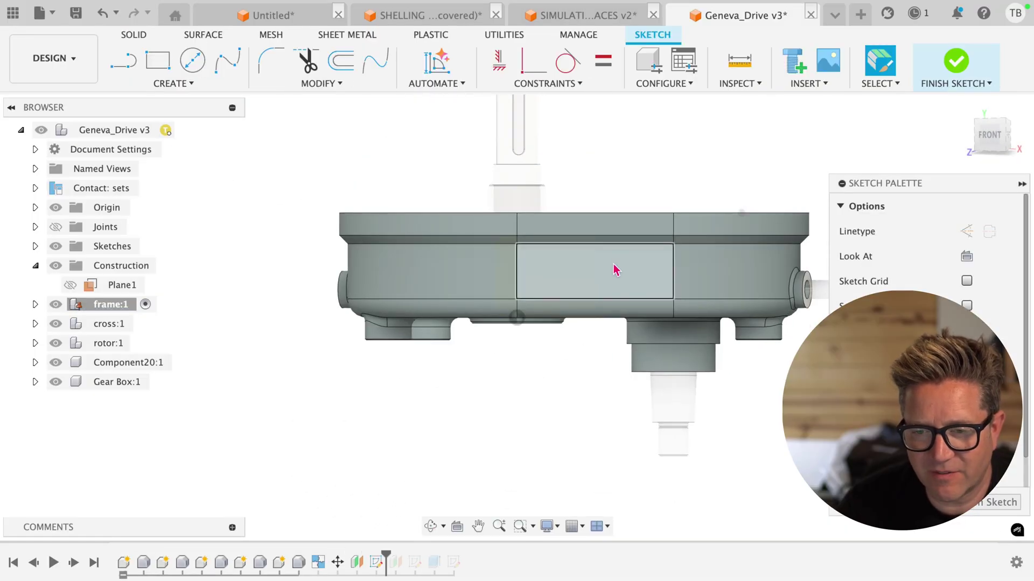
pyautogui.click(617, 269)
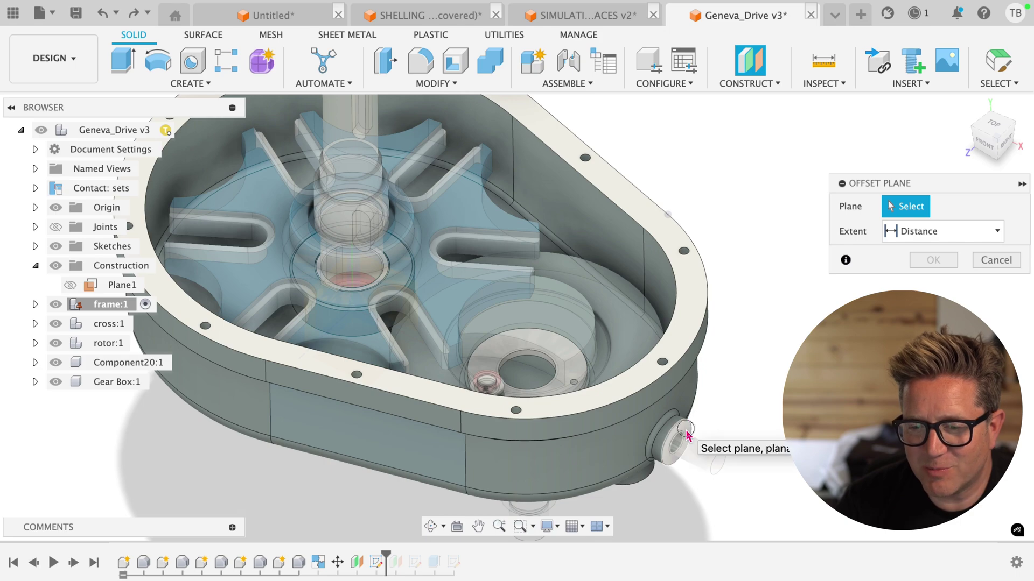
# Create Plane4 offset -65.952 mm from the side shaft face.
pyautogui.click(687, 433)
pyautogui.moveTo(680, 434); pyautogui.dragTo(549, 371)
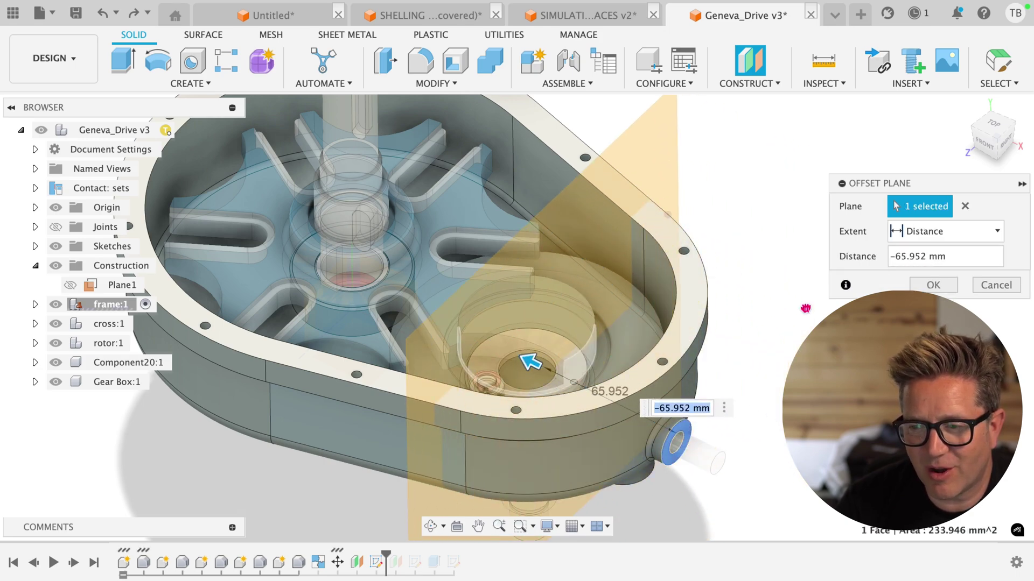
pyautogui.click(950, 285)
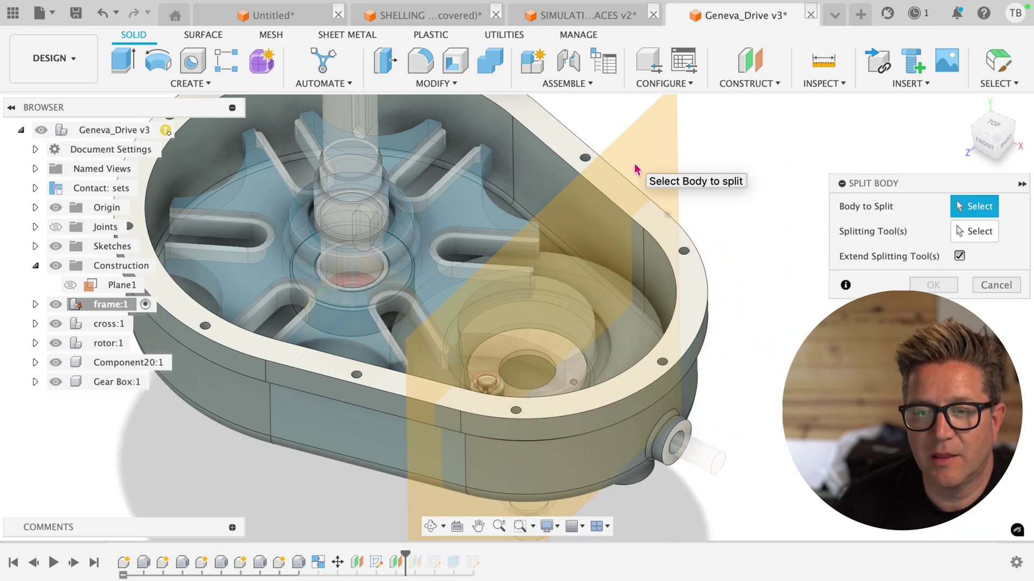
# Split the housing body with Plane4 into Body1 and Body2, toggling Body1's visibility to check.
pyautogui.click(964, 232)
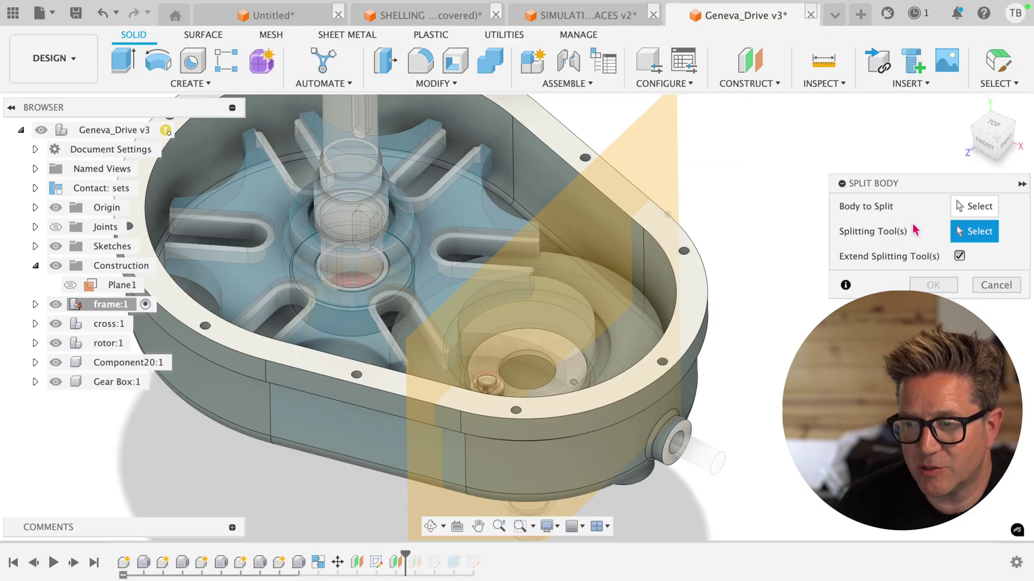
pyautogui.click(610, 158)
pyautogui.click(644, 156)
pyautogui.click(644, 156)
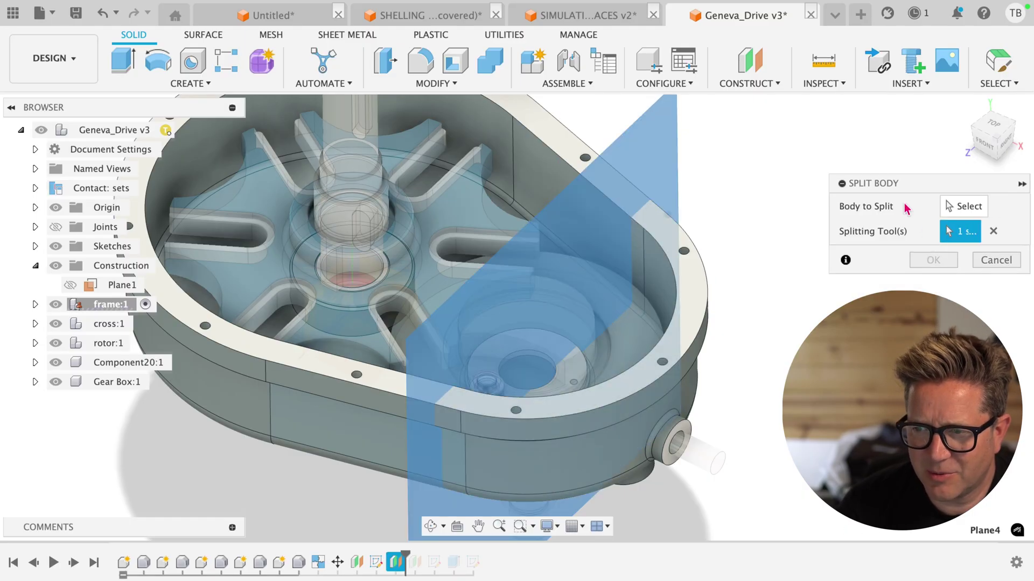
pyautogui.click(700, 293)
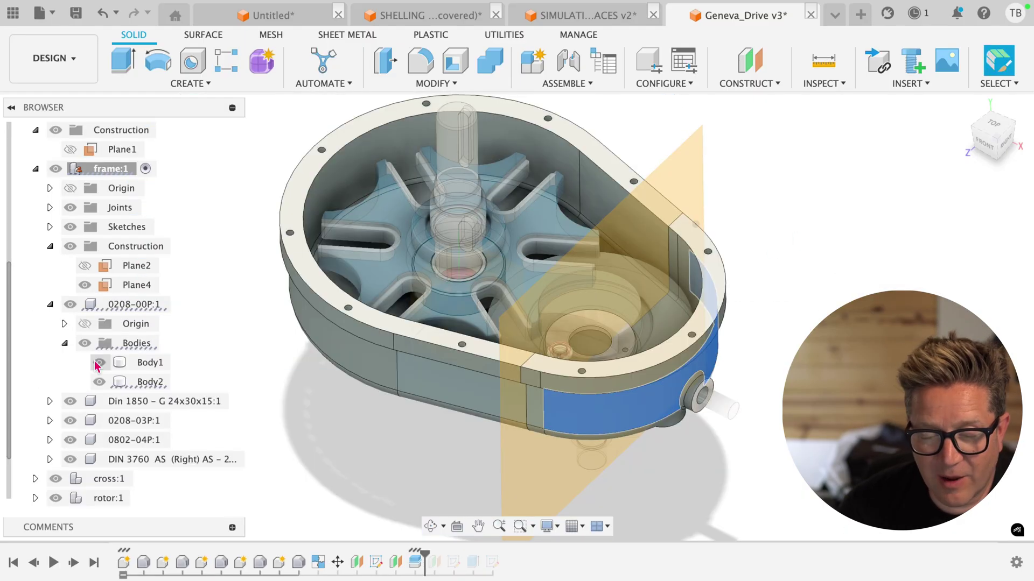
pyautogui.click(98, 364)
pyautogui.click(98, 365)
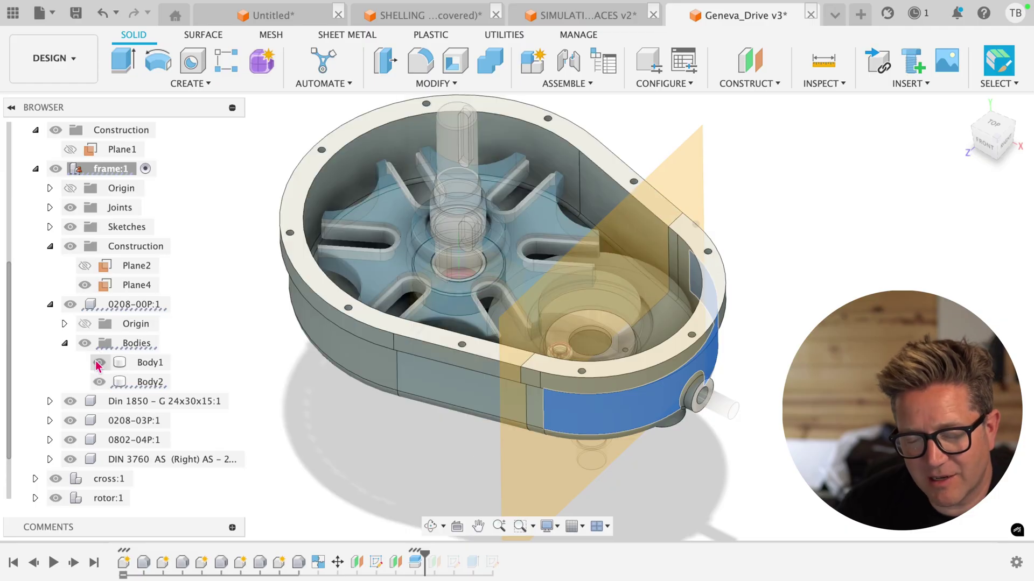